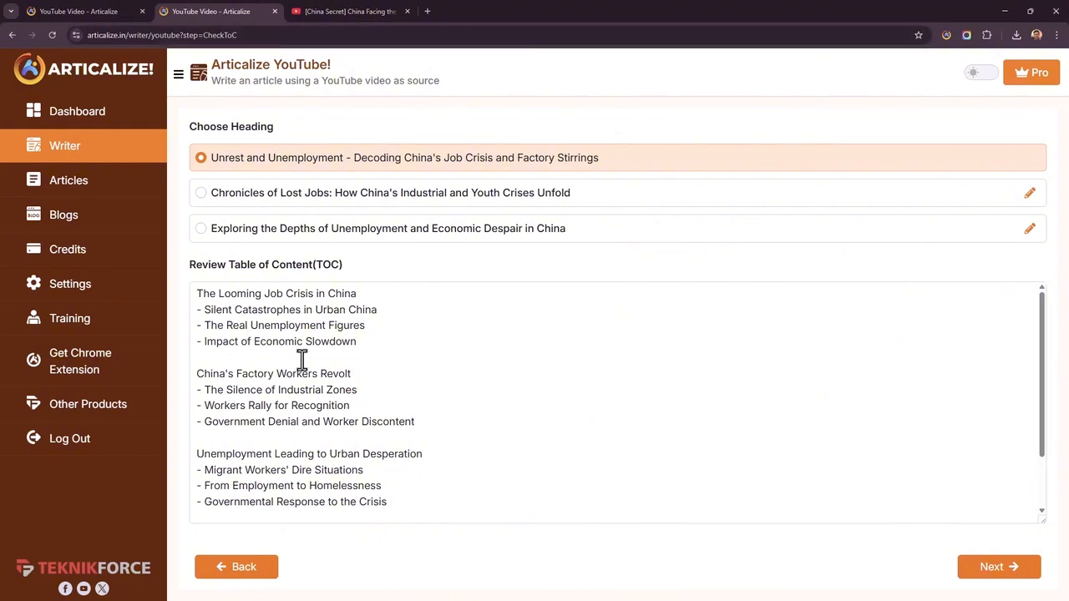
Accept the selected heading and table of contents to generate the article
left_click(1007, 567)
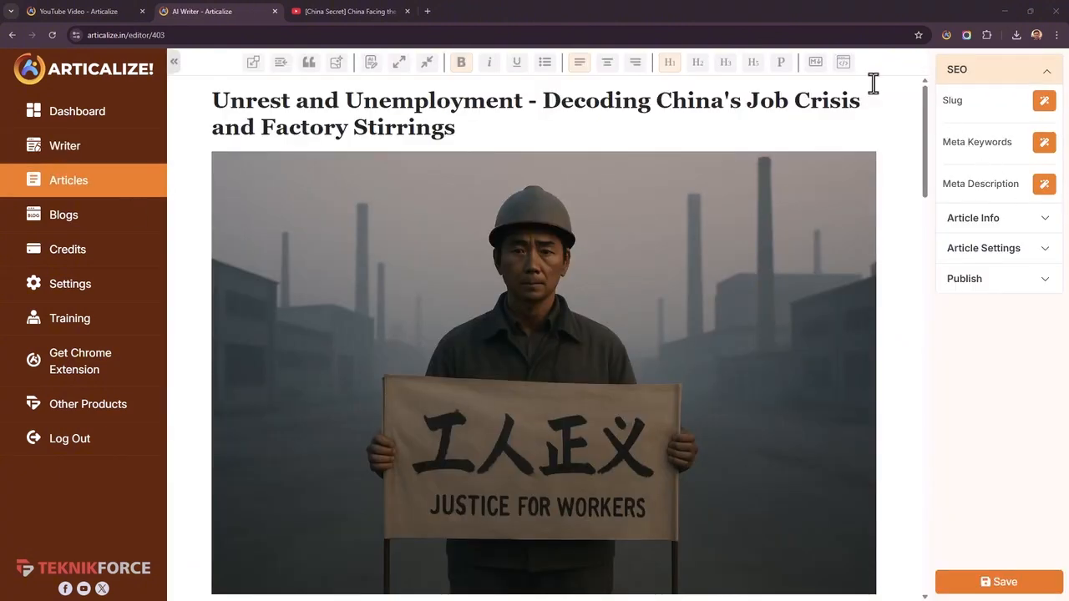
Review the generated article's images, section headings and paragraphs from the title through to the closing summary
scroll(461, 393, "down", 1)
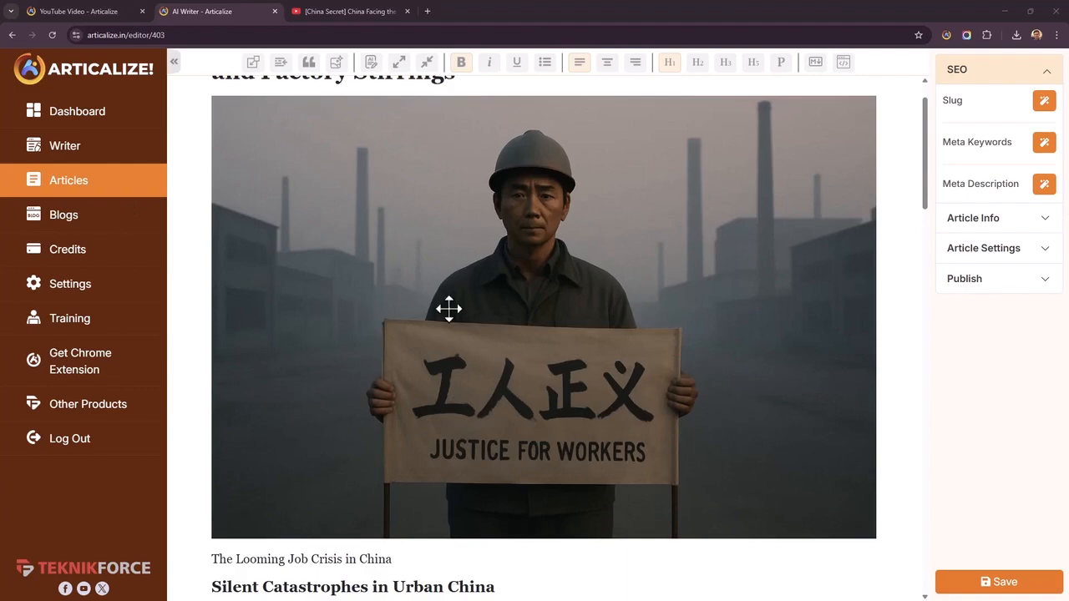
scroll(575, 259, "down", 1)
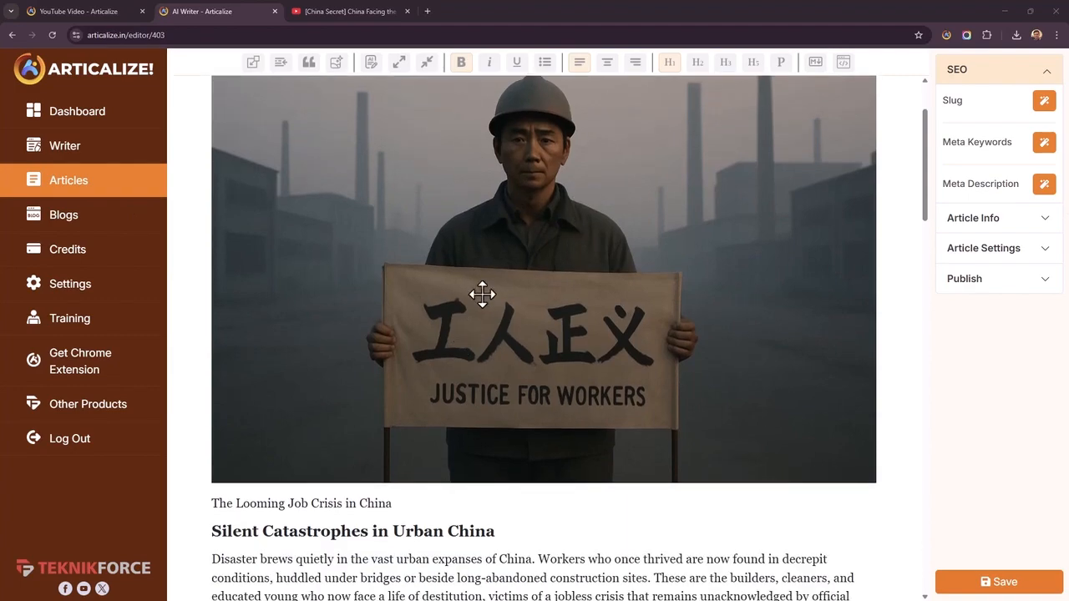
scroll(482, 294, "down", 9)
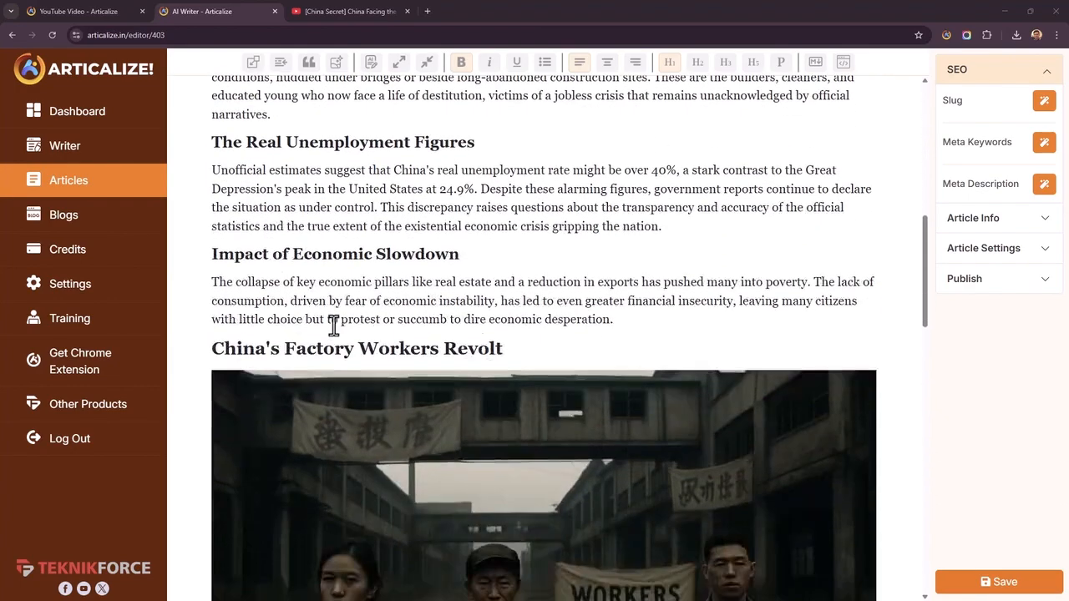
scroll(322, 292, "up", 2)
scroll(381, 291, "down", 3)
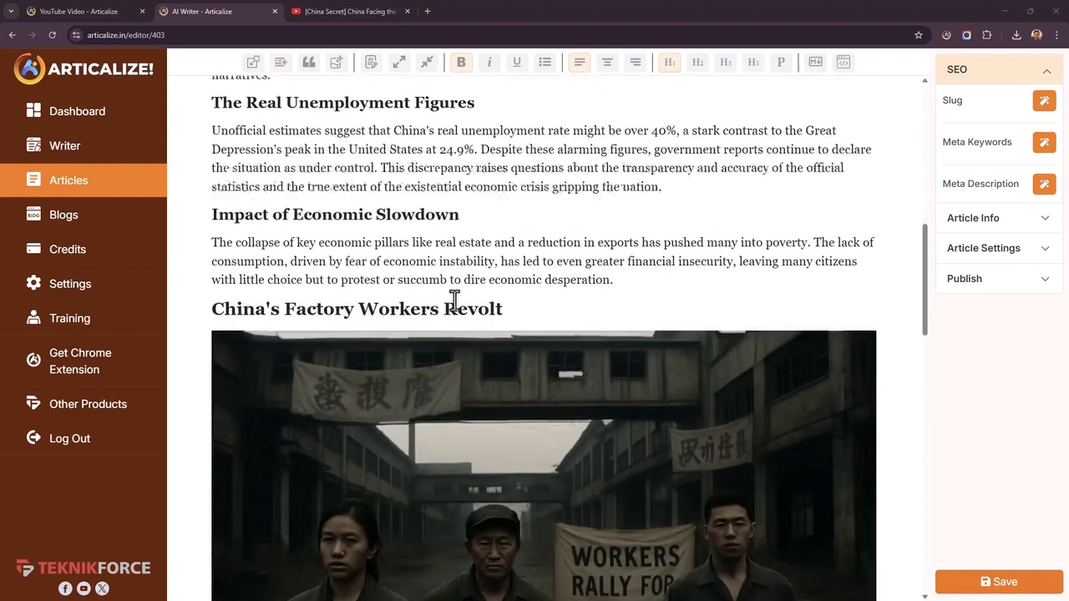
scroll(454, 299, "down", 10)
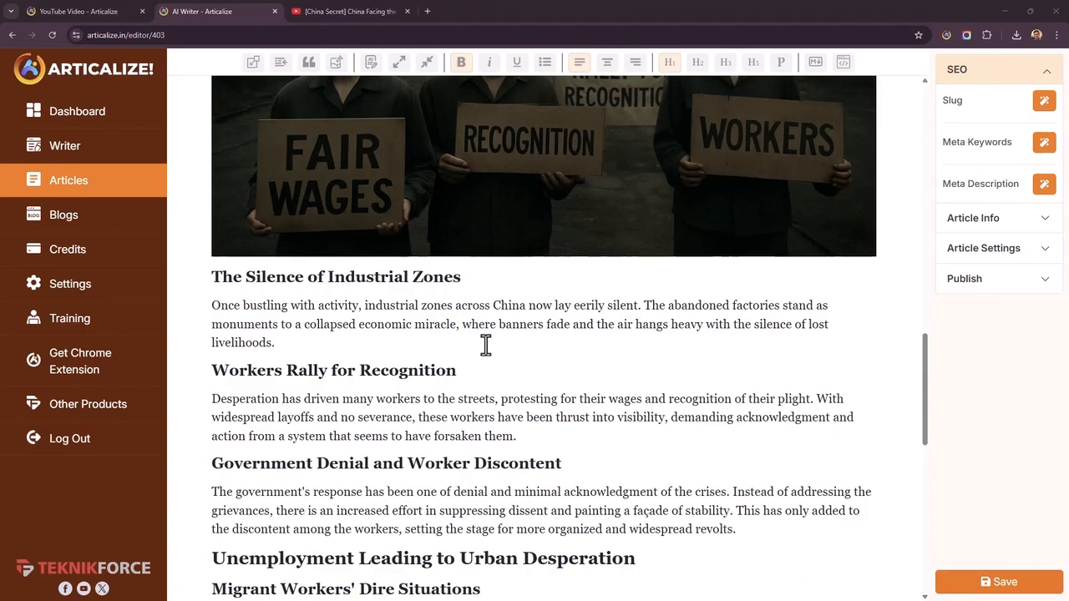
scroll(486, 345, "down", 8)
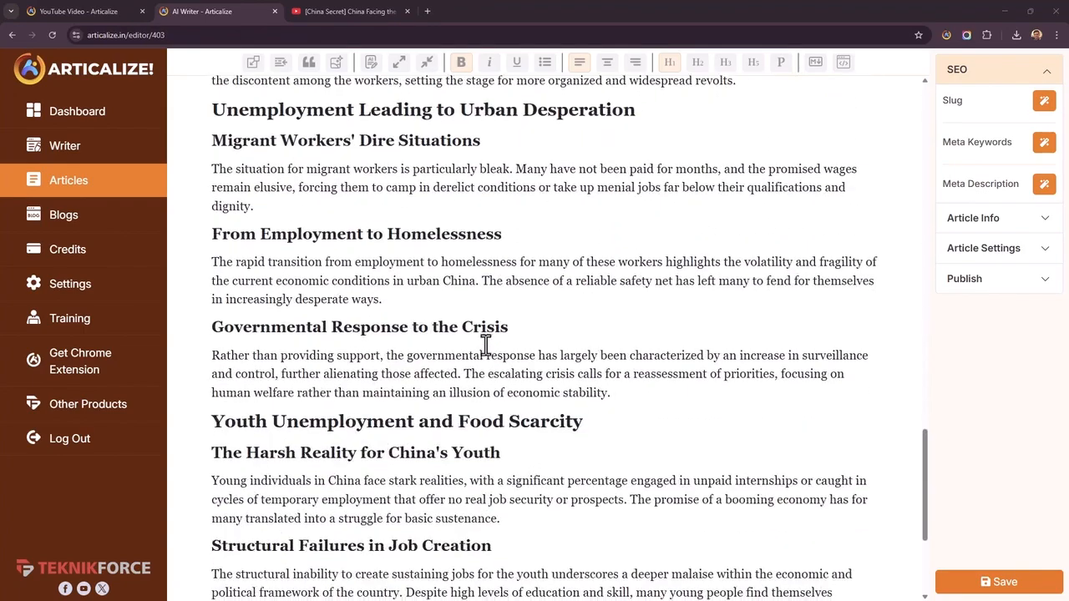
scroll(485, 345, "up", 3)
scroll(538, 432, "down", 3)
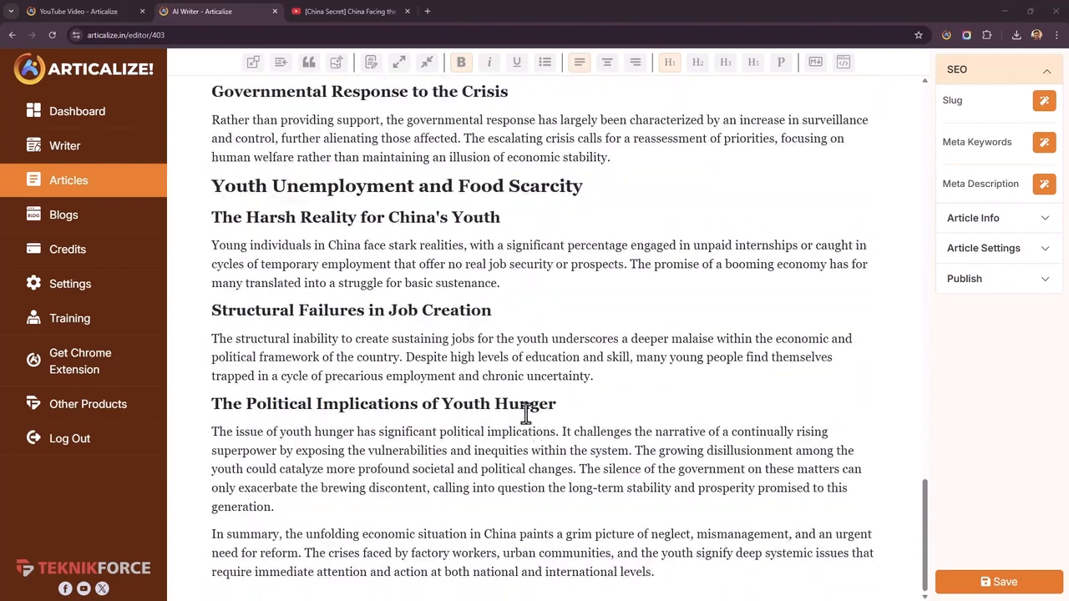
scroll(526, 401, "up", 2)
left_click_drag(360, 298, 553, 314)
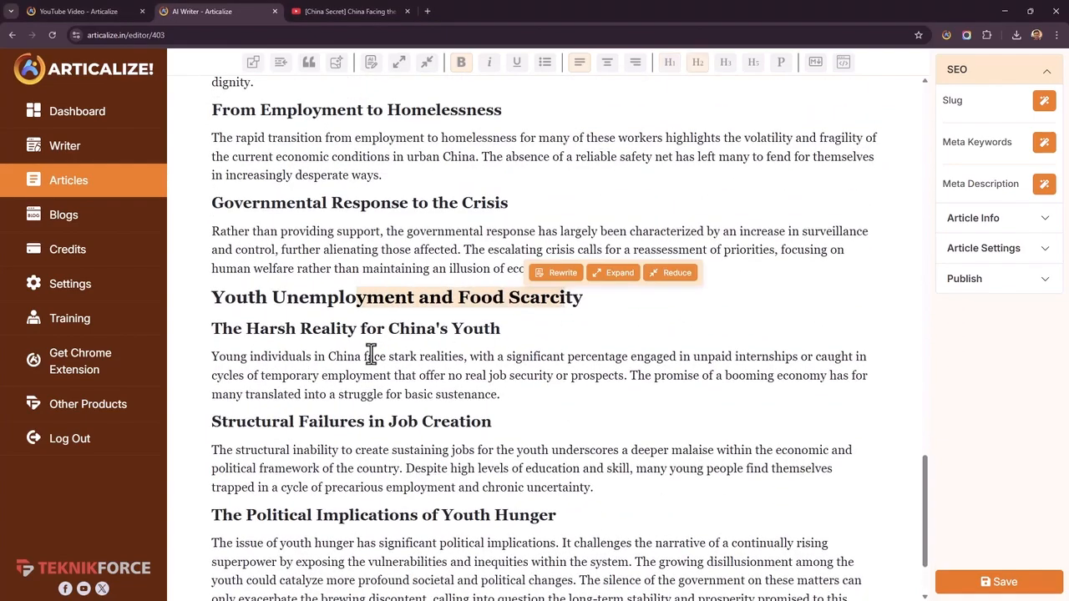
left_click(381, 331)
left_click(407, 360)
scroll(506, 504, "up", 16)
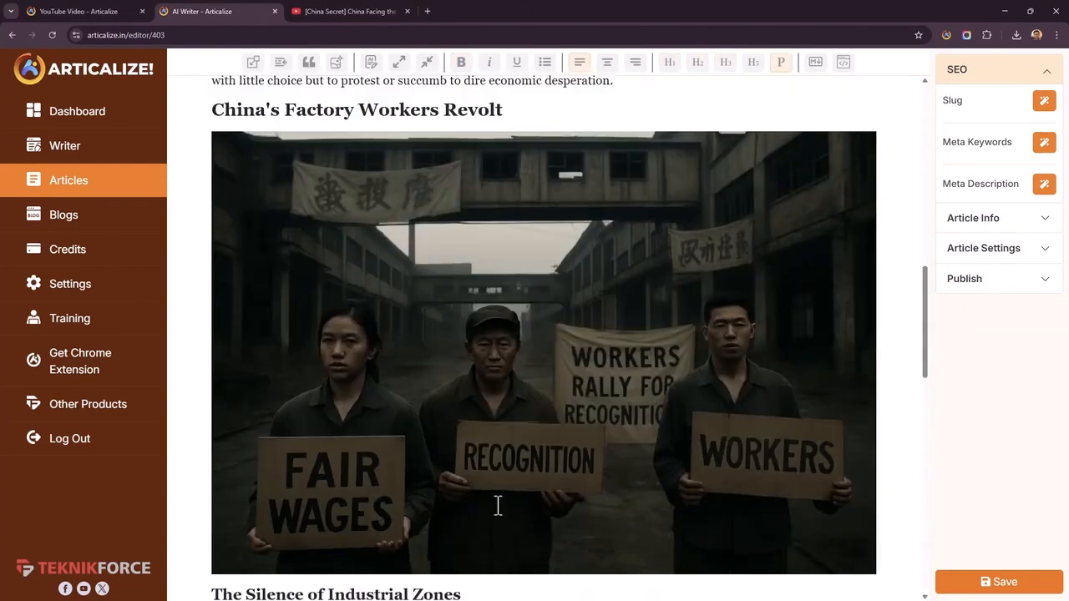
scroll(434, 503, "down", 4)
scroll(444, 504, "up", 10)
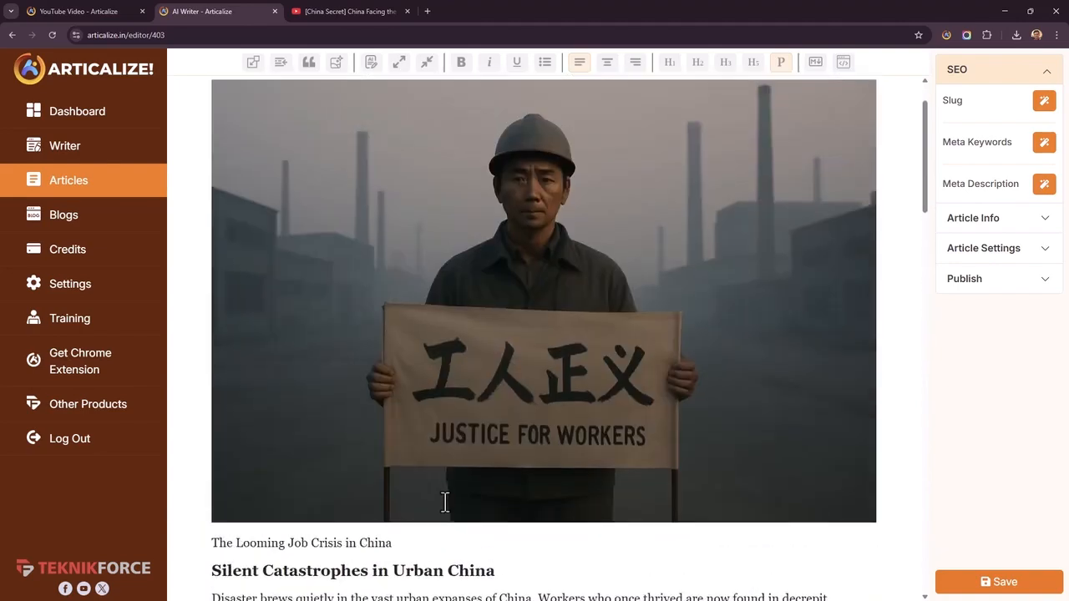
scroll(445, 502, "down", 4)
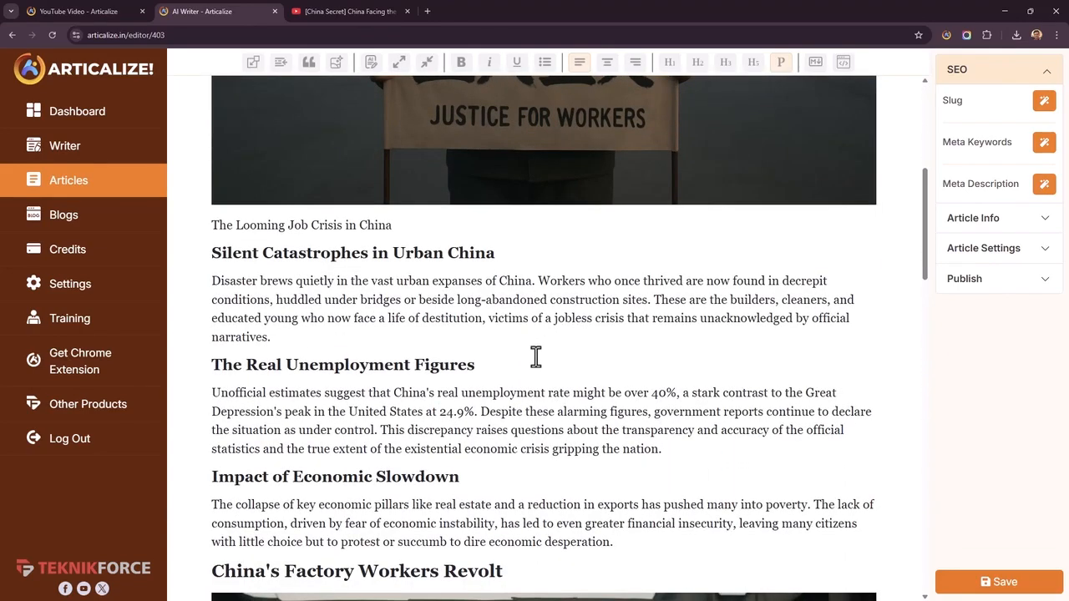
Generate an AI expansion of the paragraph under "Silent Catastrophes in Urban China"
left_click_drag(281, 337, 209, 256)
left_click(250, 351)
left_click_drag(272, 349, 204, 274)
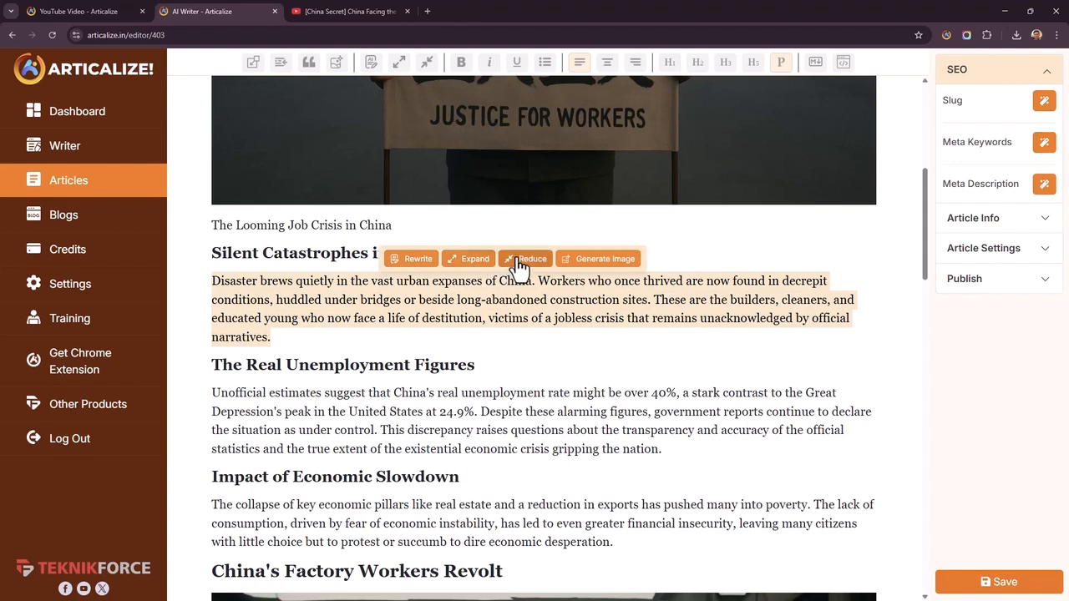
left_click(460, 266)
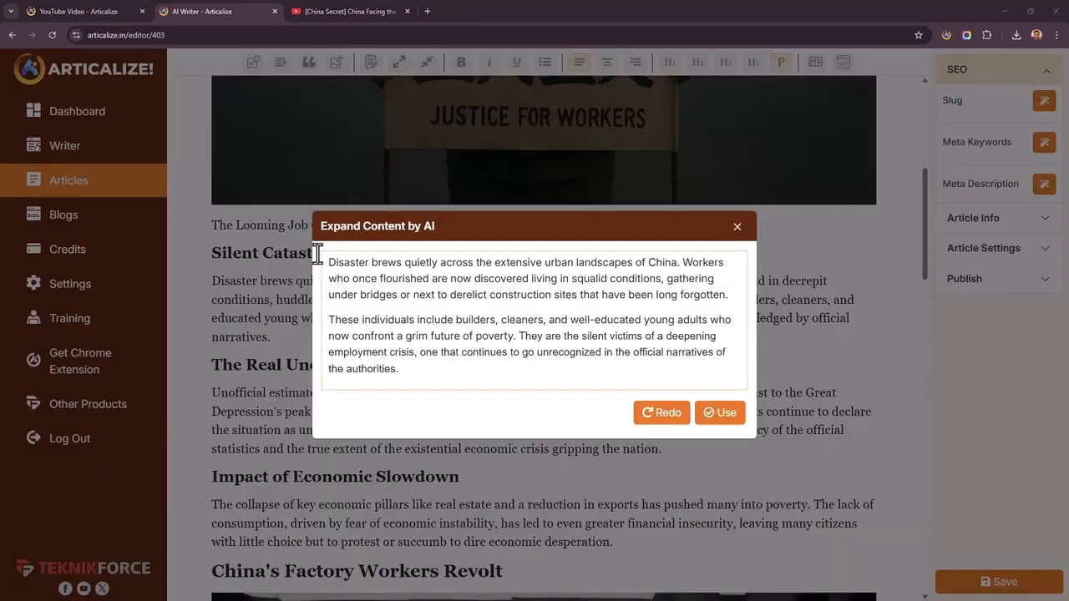
Start a new paragraph at "They are the silent victims" in the expanded text and use the result in the article
left_click(517, 337)
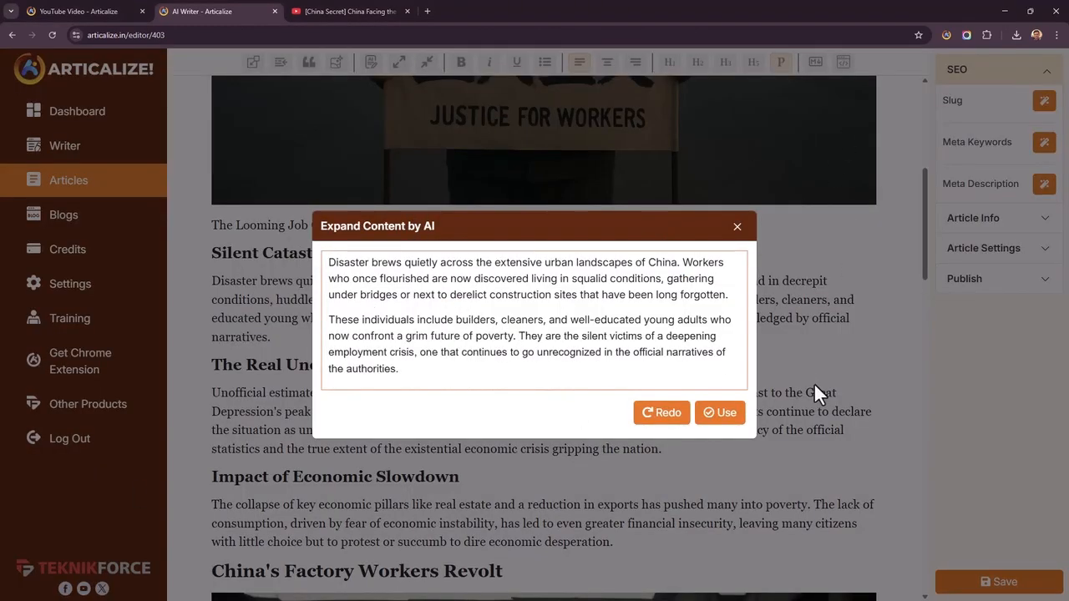
key("Return")
key("Return")
key("BackSpace")
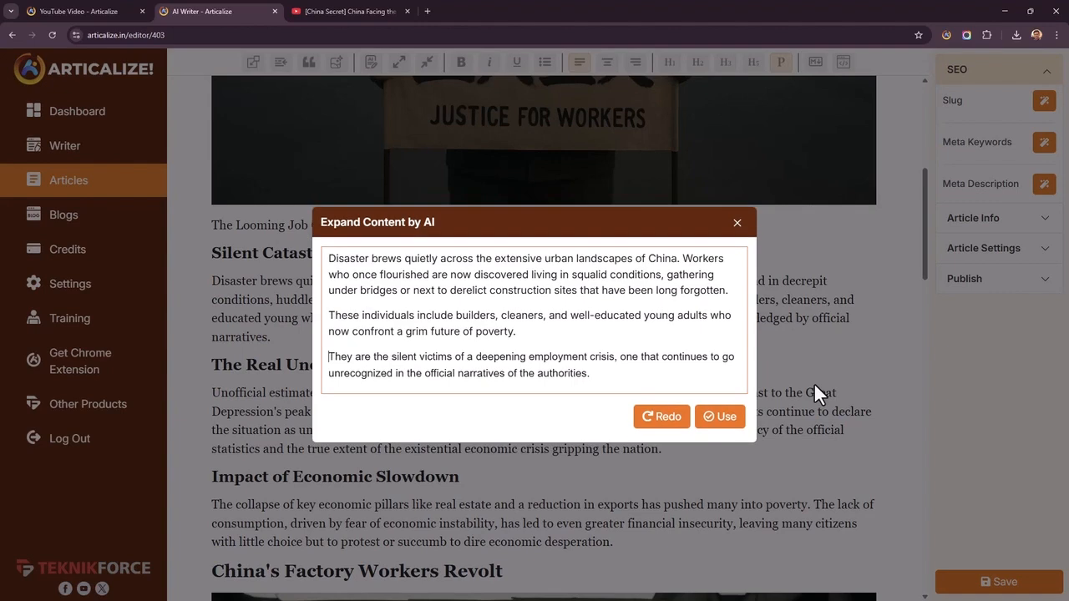
left_click_drag(531, 358, 209, 258)
left_click(599, 366)
left_click(541, 372)
left_click(719, 416)
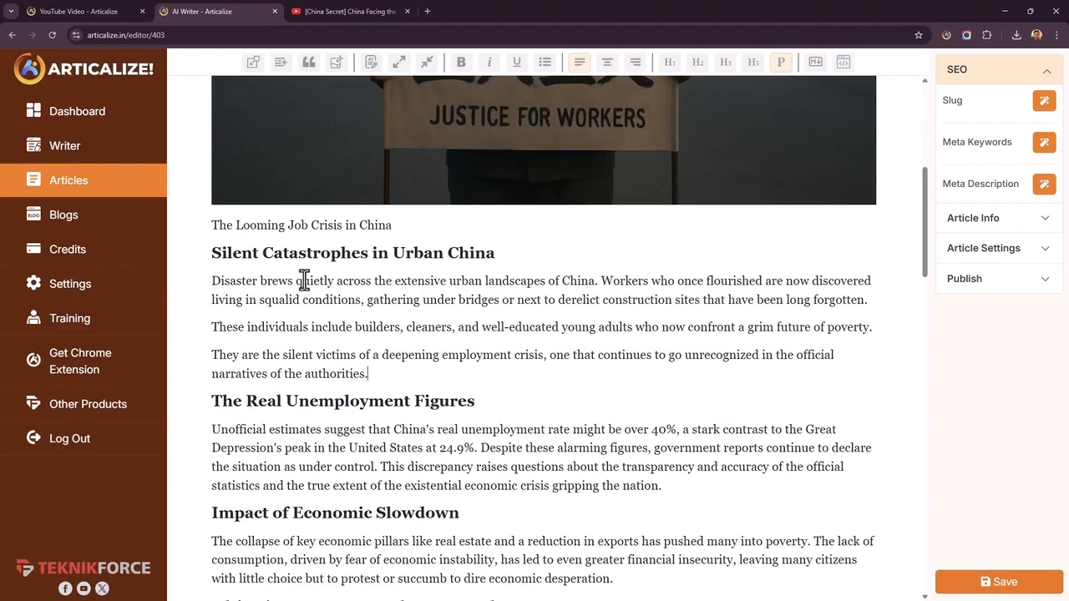
Generate an AI rewrite of the paragraph under "The Real Unemployment Figures"
scroll(360, 328, "down", 2)
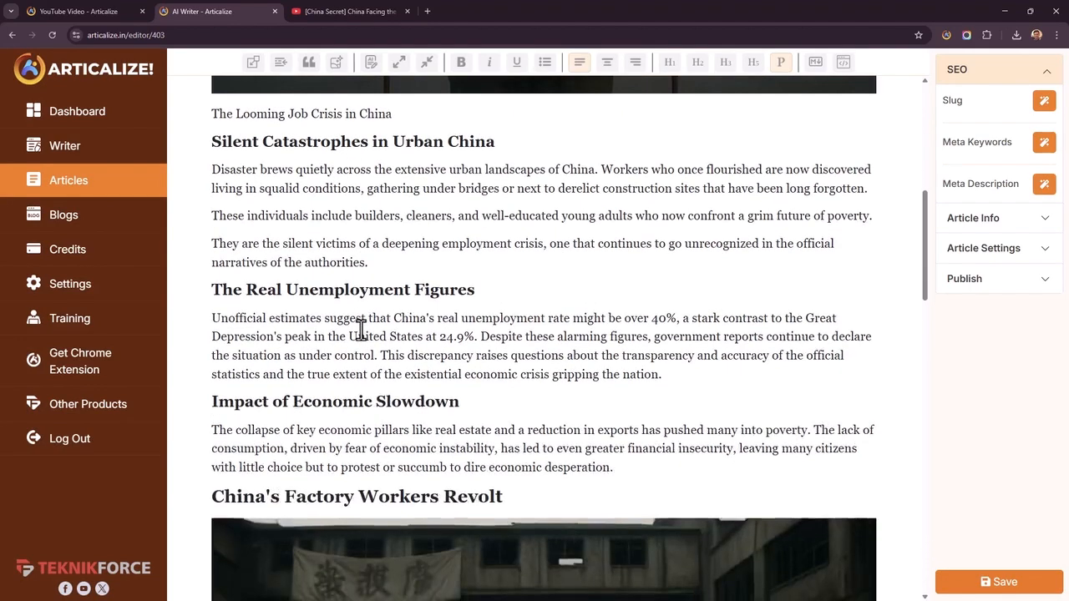
scroll(362, 329, "up", 2)
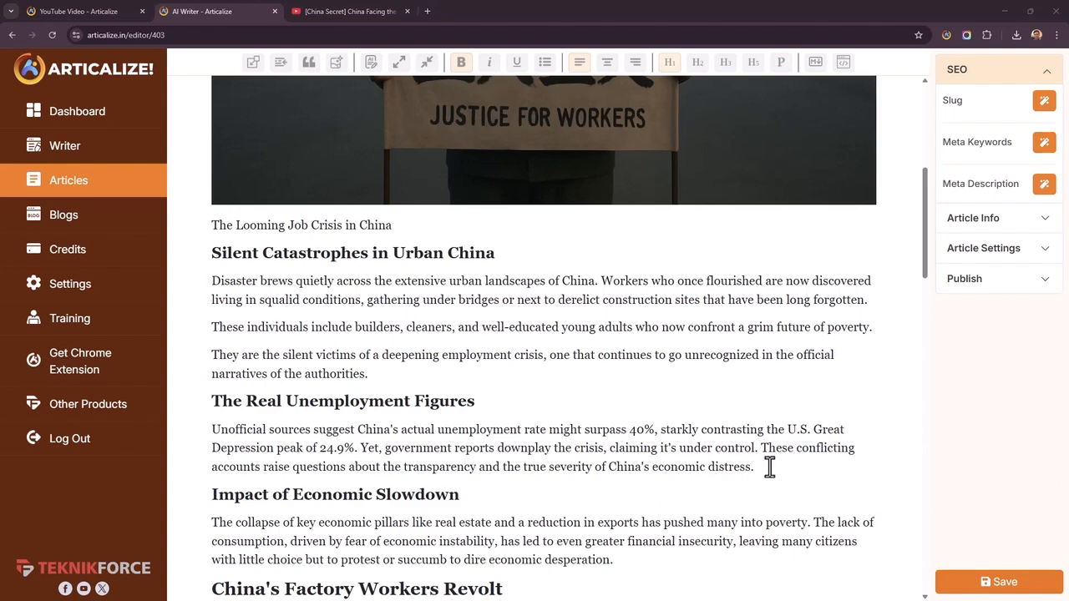
left_click_drag(757, 467, 200, 432)
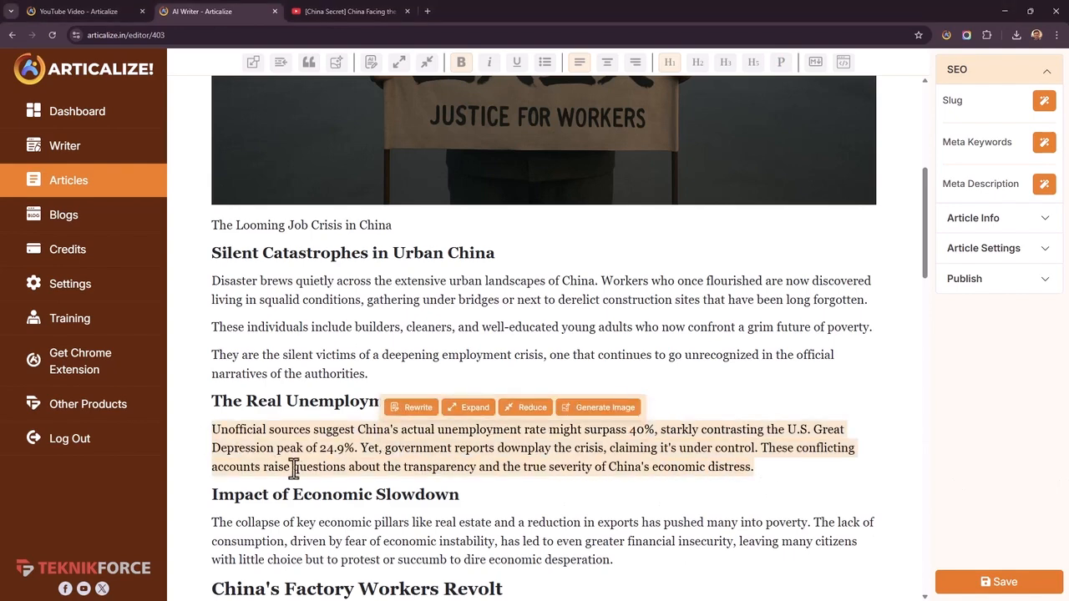
left_click(409, 413)
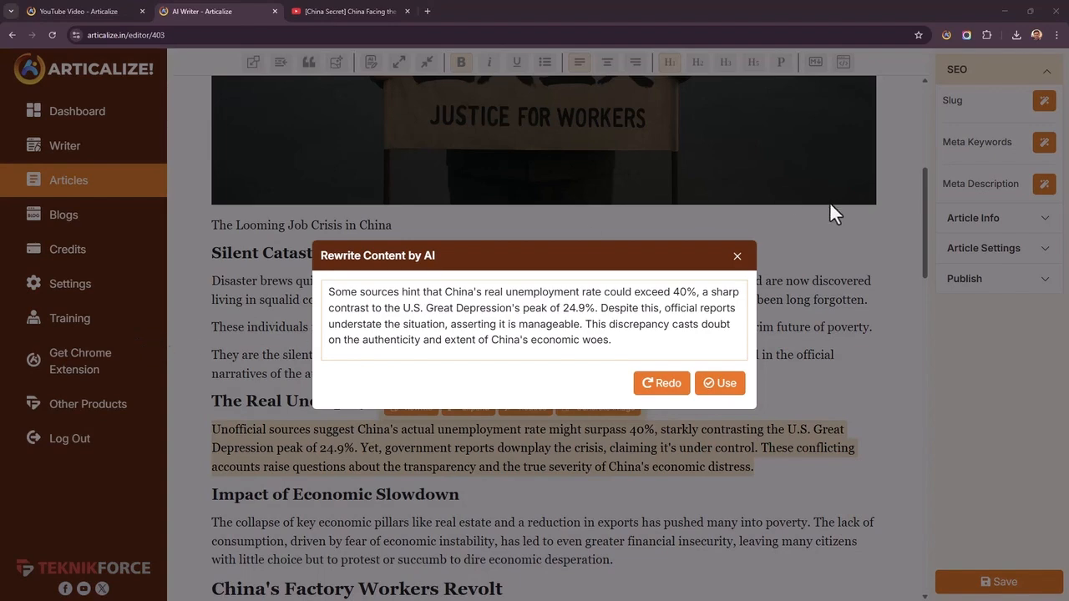
Start a new paragraph at "This discrepancy casts doubt" in the rewritten text and use the result in the article
left_click(585, 324)
key("Return")
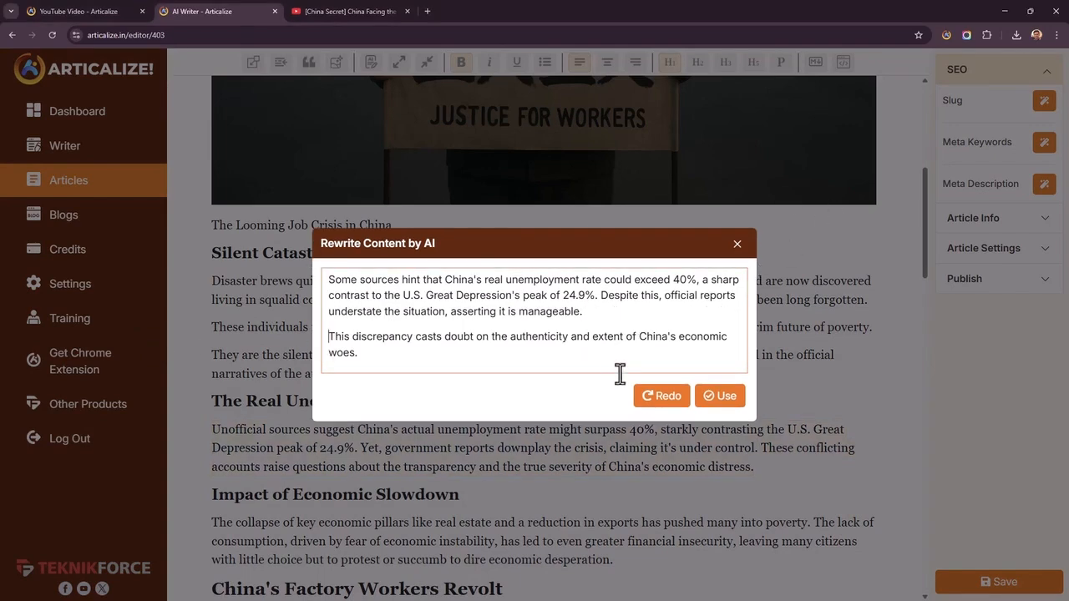
left_click(719, 396)
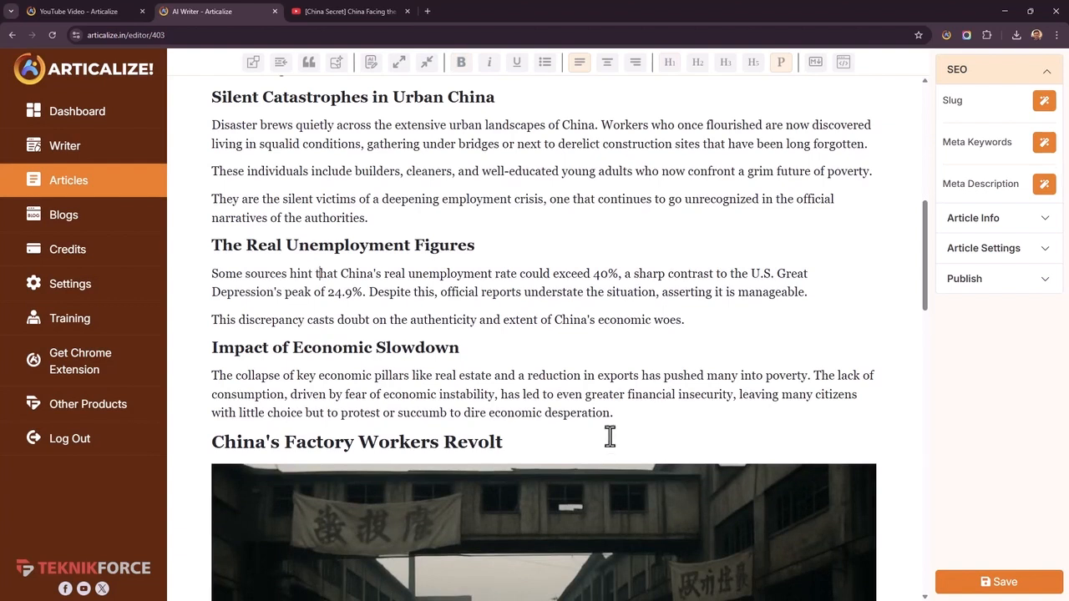
Add an empty line below the paragraph under "Impact of Economic Slowdown" and place the cursor there
left_click(622, 412)
key("Return")
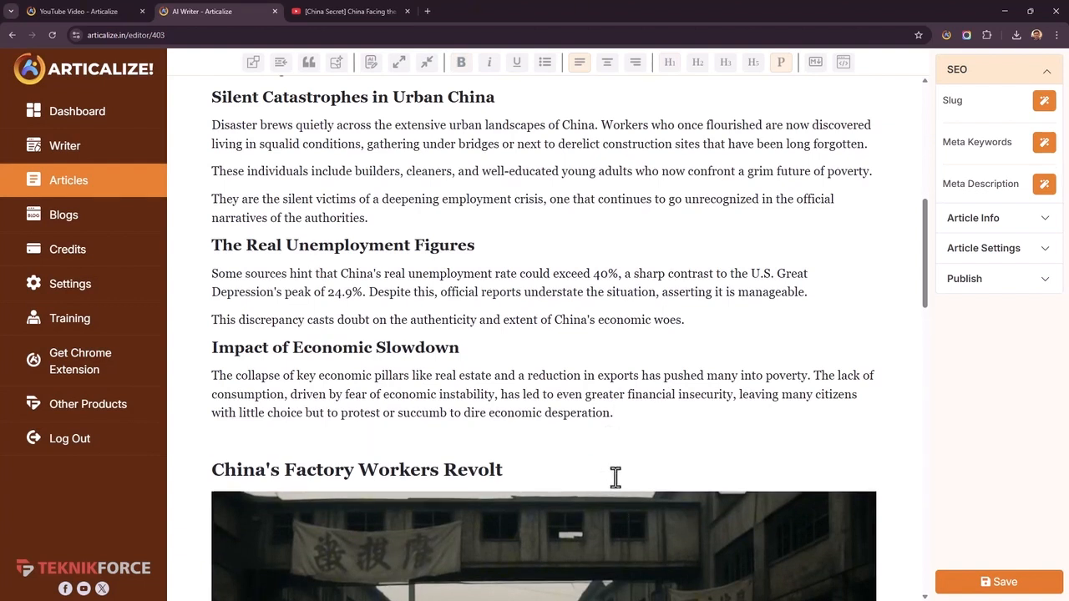
left_click_drag(552, 415, 468, 401)
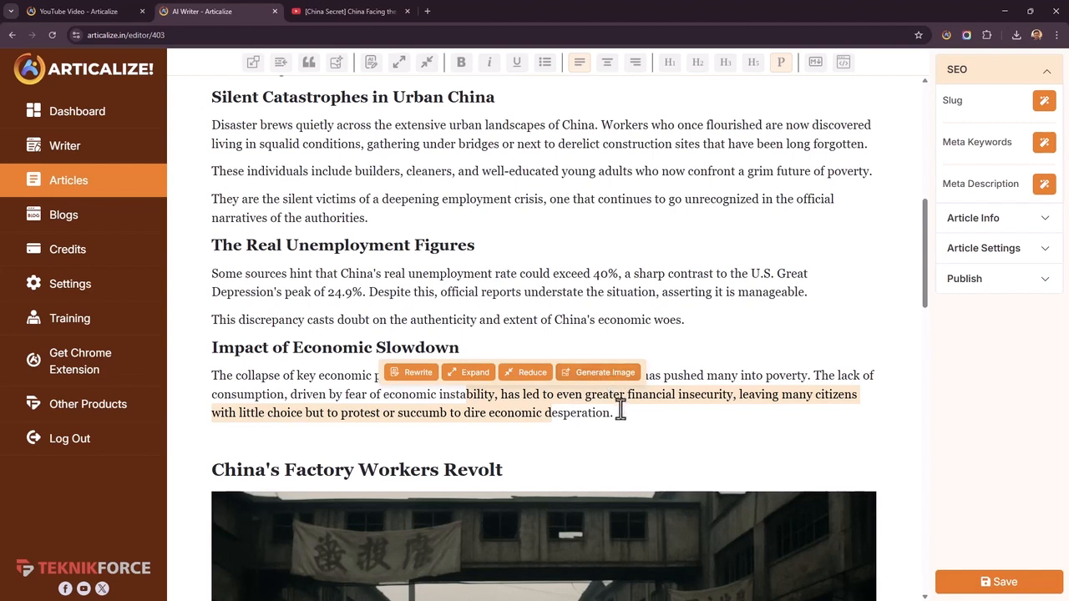
left_click(634, 434)
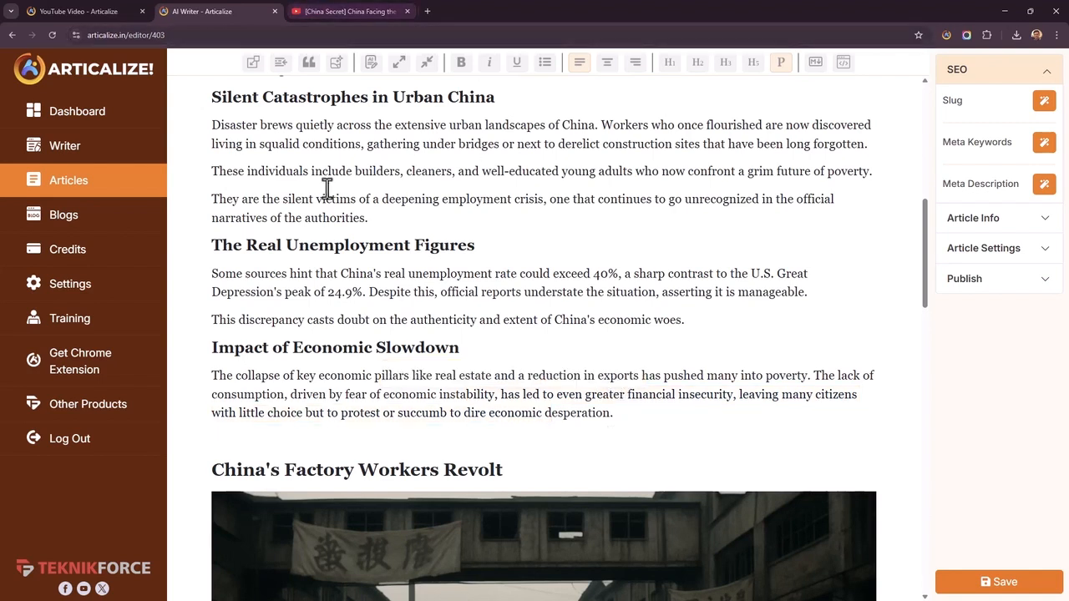
left_click_drag(243, 350, 208, 348)
left_click(288, 435)
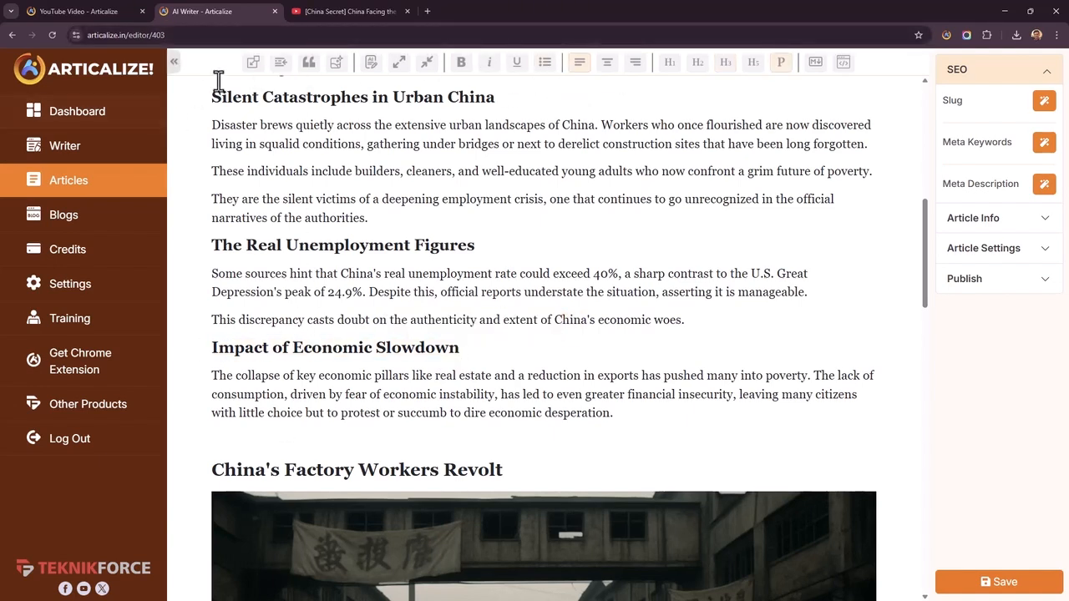
Generate an AI list for "Impact of economic slowdown in china" without specifying items and insert it at the empty line
left_click(277, 66)
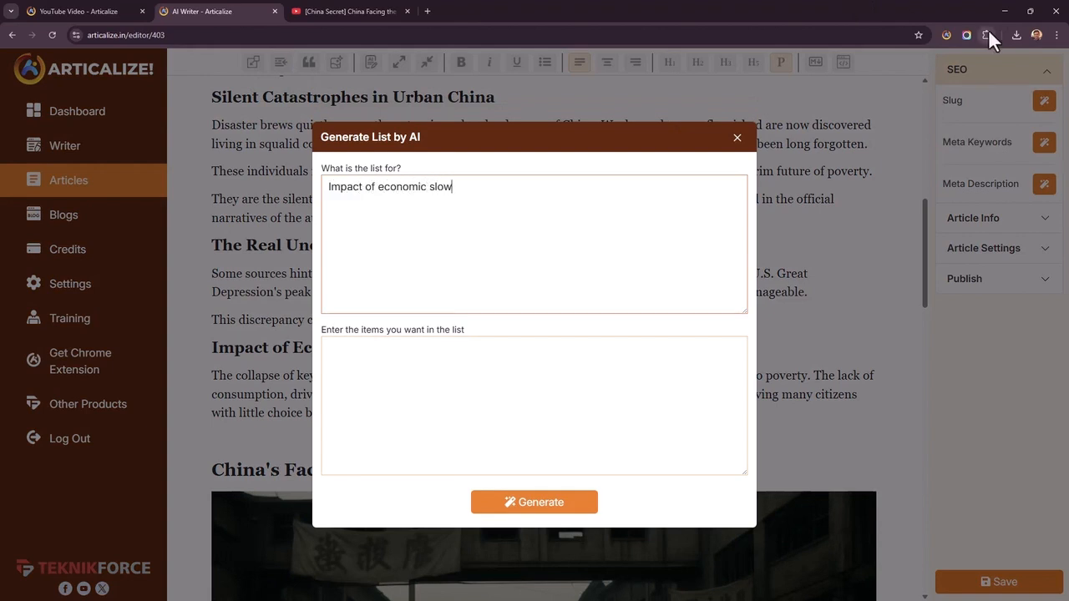
key("ctrl+a")
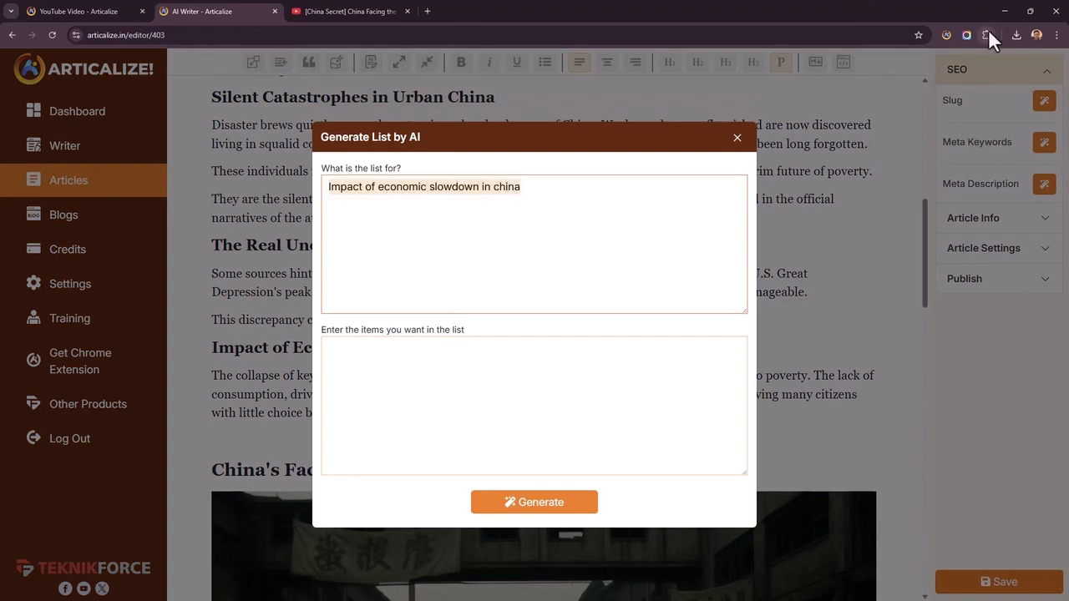
left_click(583, 343)
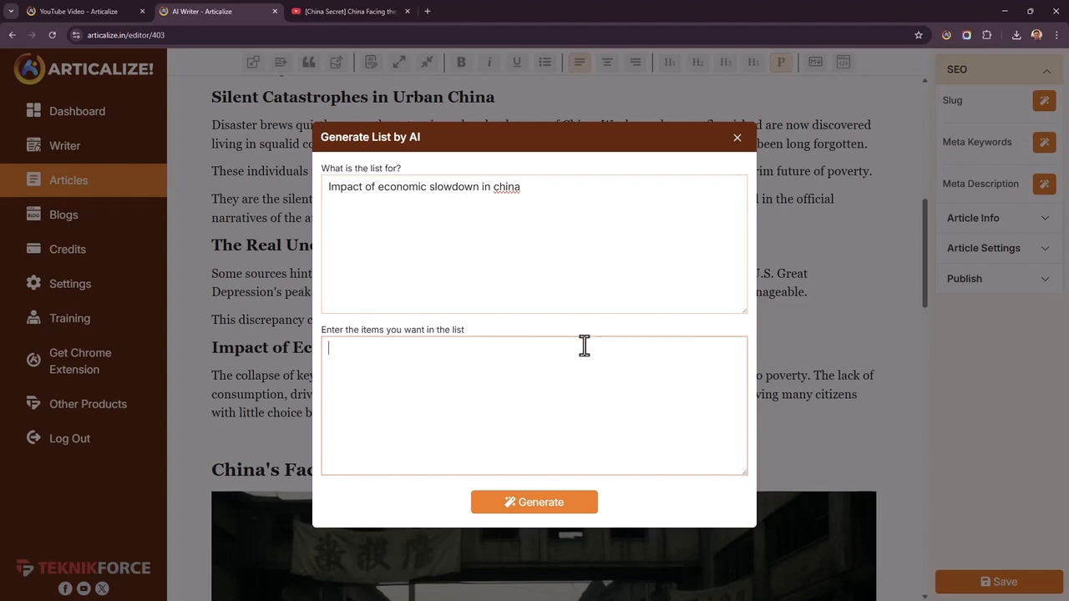
left_click(177, 600)
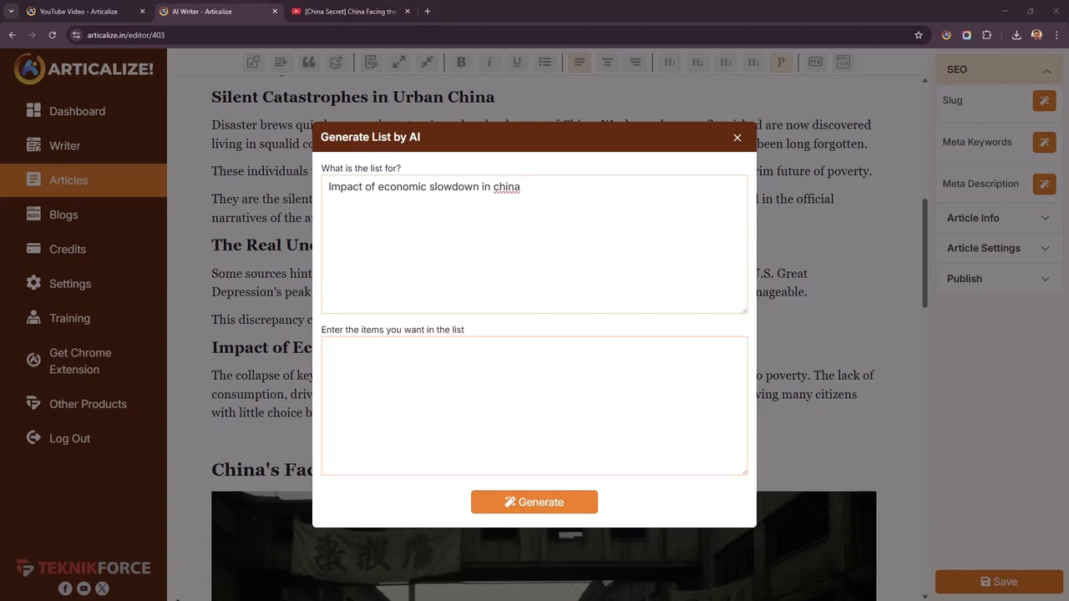
left_click(512, 506)
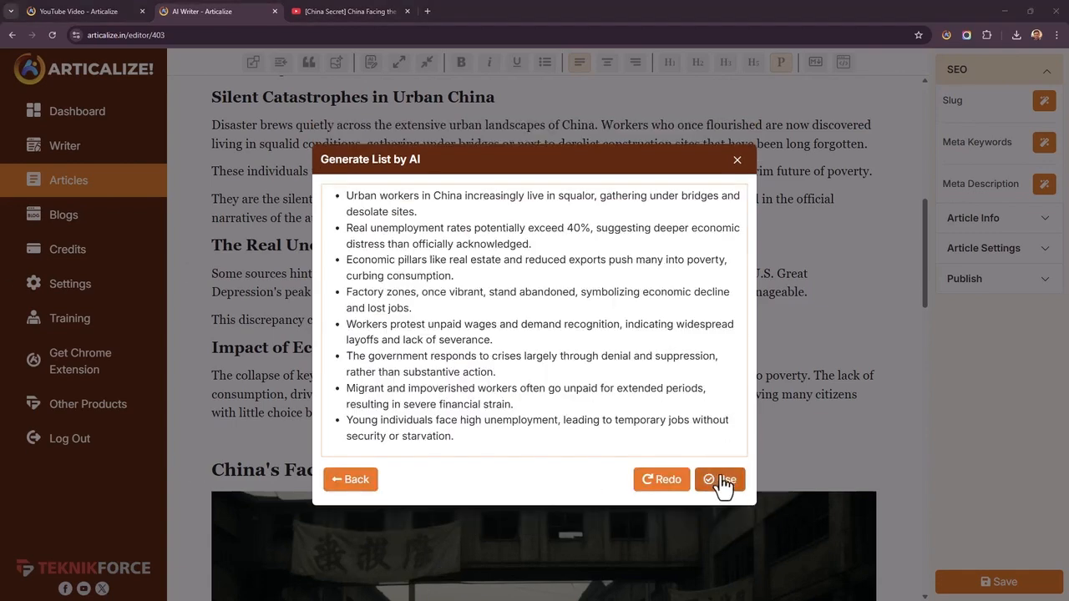
left_click(720, 481)
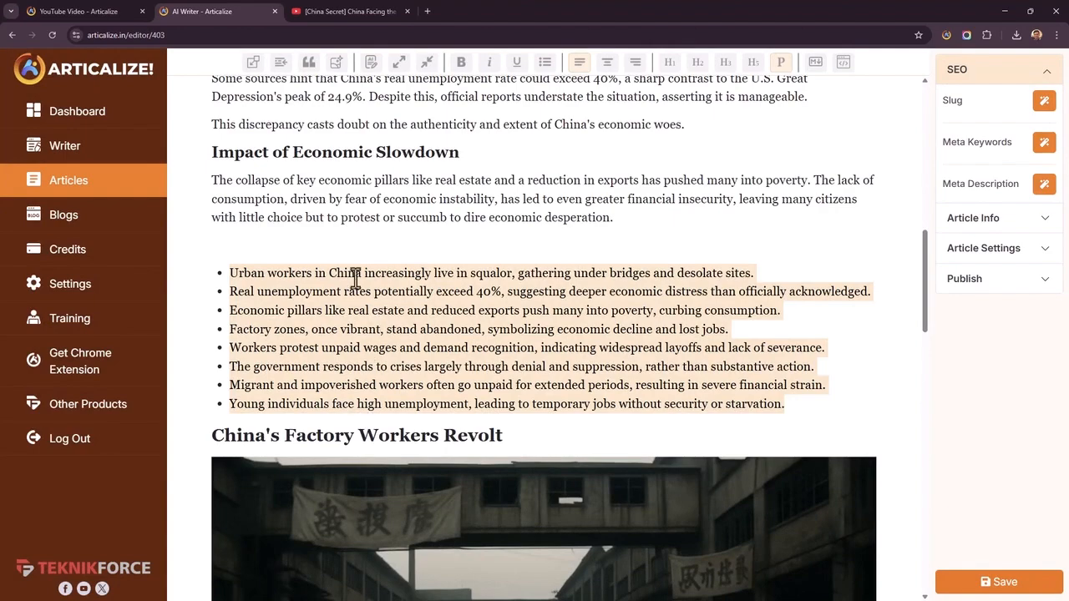
Remove the empty line between the "Impact of Economic Slowdown" paragraph and the bullet list
left_click(416, 243)
key("BackSpace")
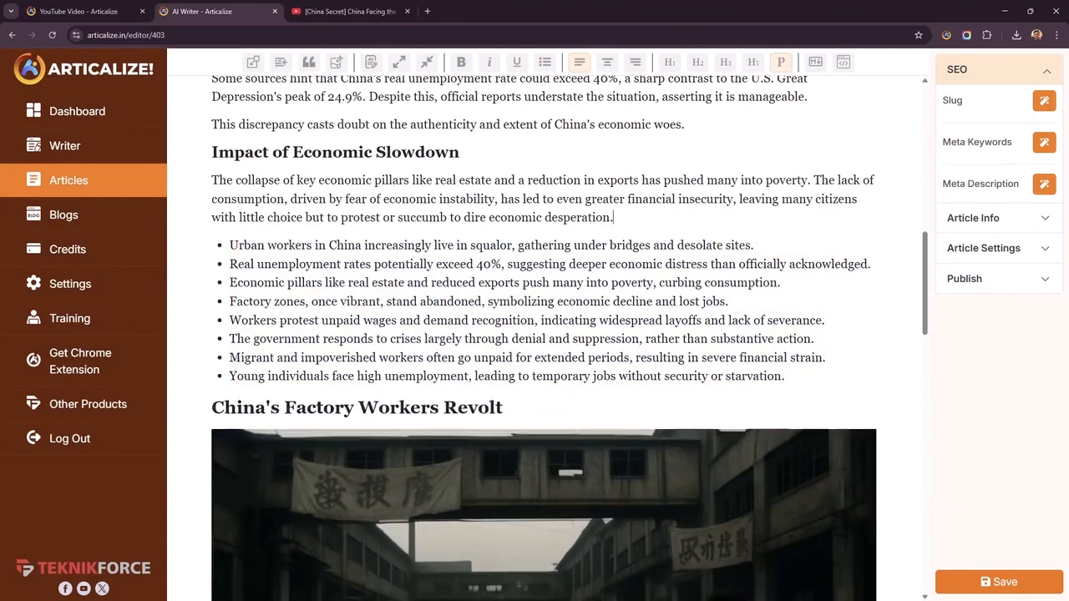
scroll(542, 317, "down", 5)
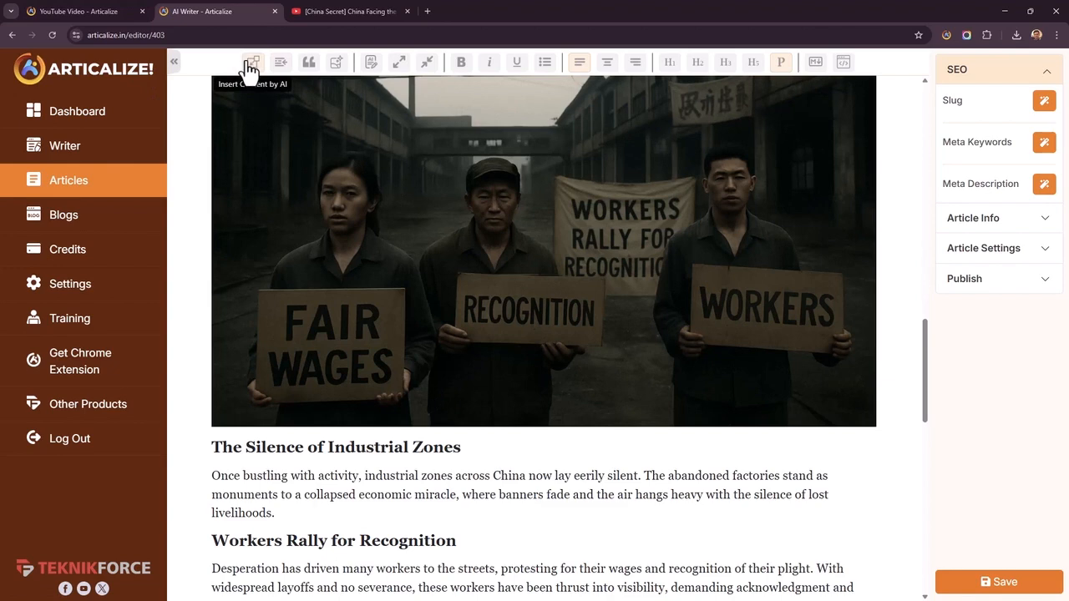
Below the "The Silence of Industrial Zones" paragraph, insert AI content for "write a paragraph on how the industries are going silent in china. Only write 70 words."
scroll(329, 433, "down", 1)
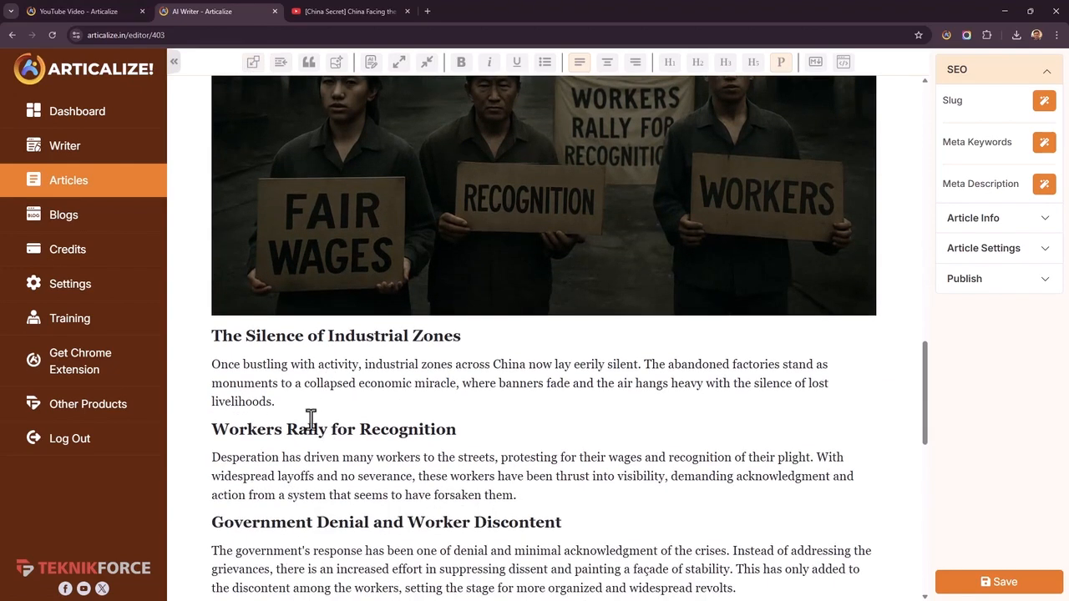
left_click(316, 403)
key("Return")
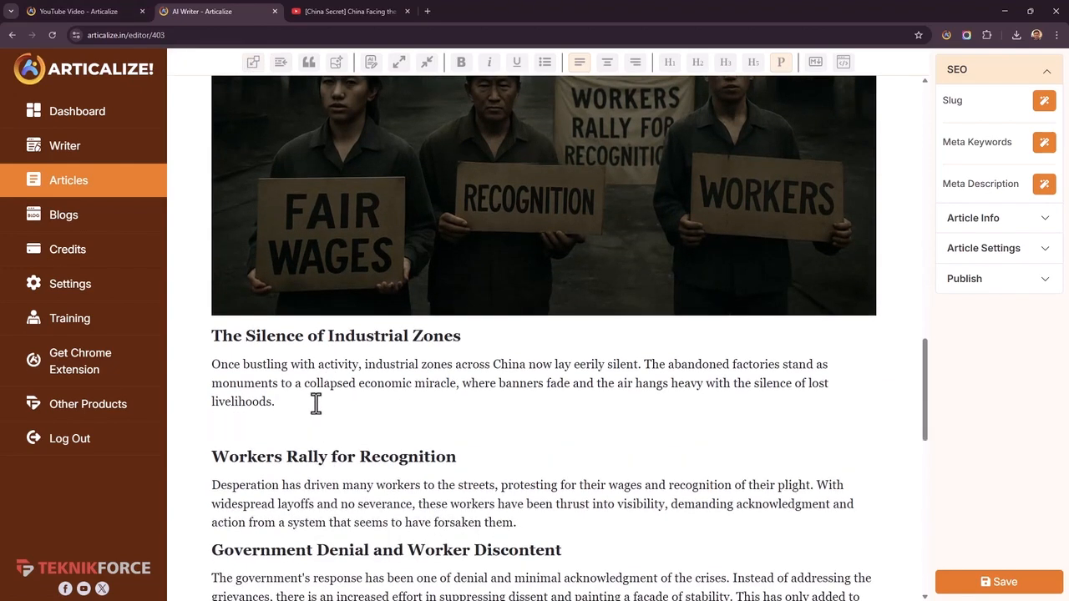
left_click(253, 67)
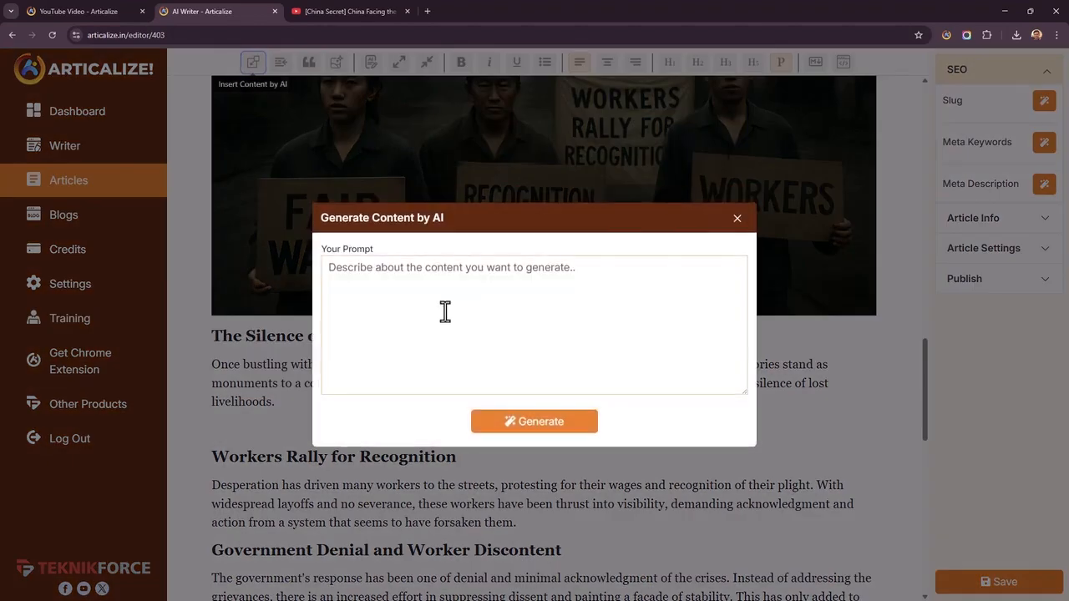
type("write a paragraph on how the industries are going silent in china. Only write")
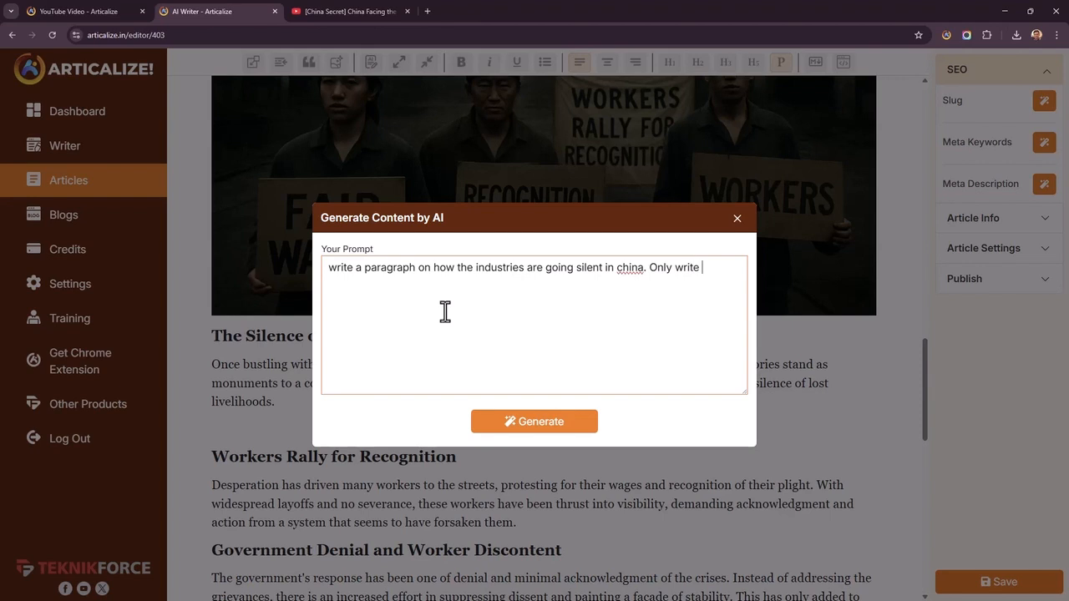
type("words.")
left_click(580, 421)
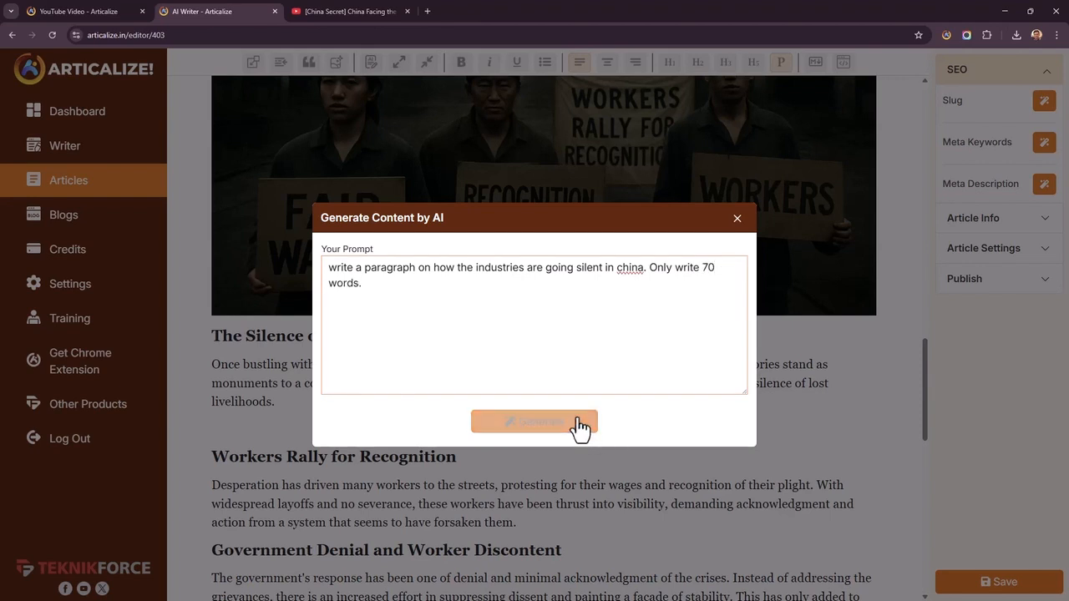
left_click(724, 413)
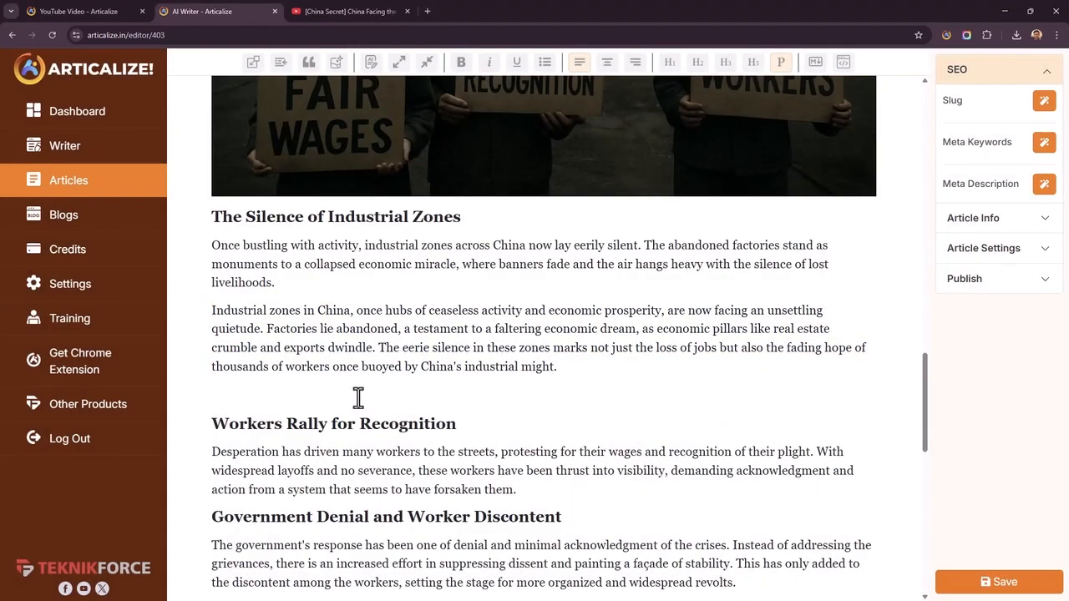
Remove the empty line above "Workers Rally for Recognition" and start a new paragraph at "The eerie silence in these zones"
left_click(358, 398)
key("BackSpace")
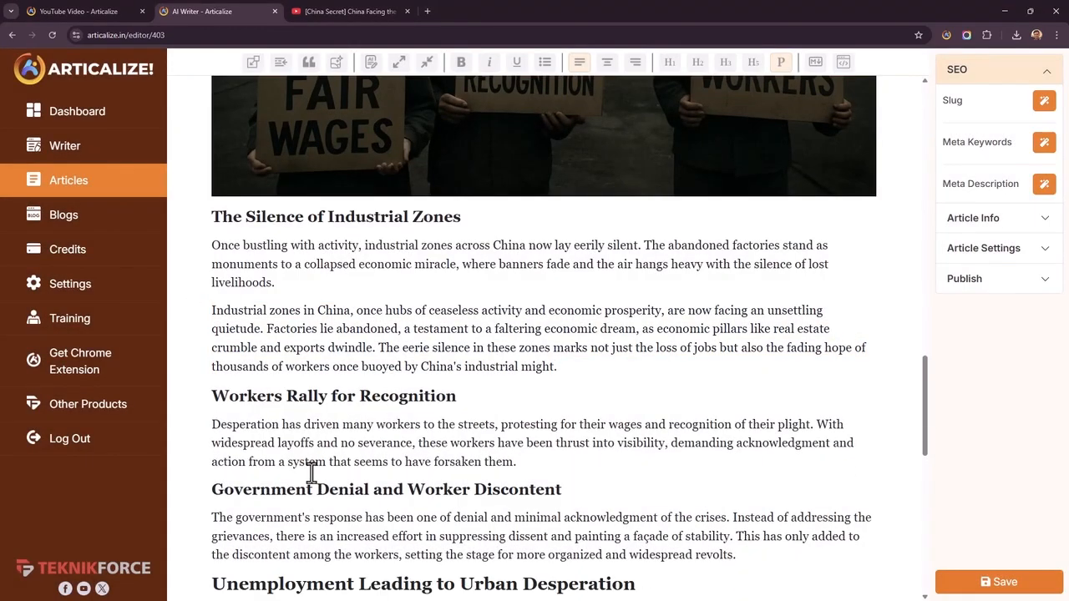
left_click(378, 348)
key("Return")
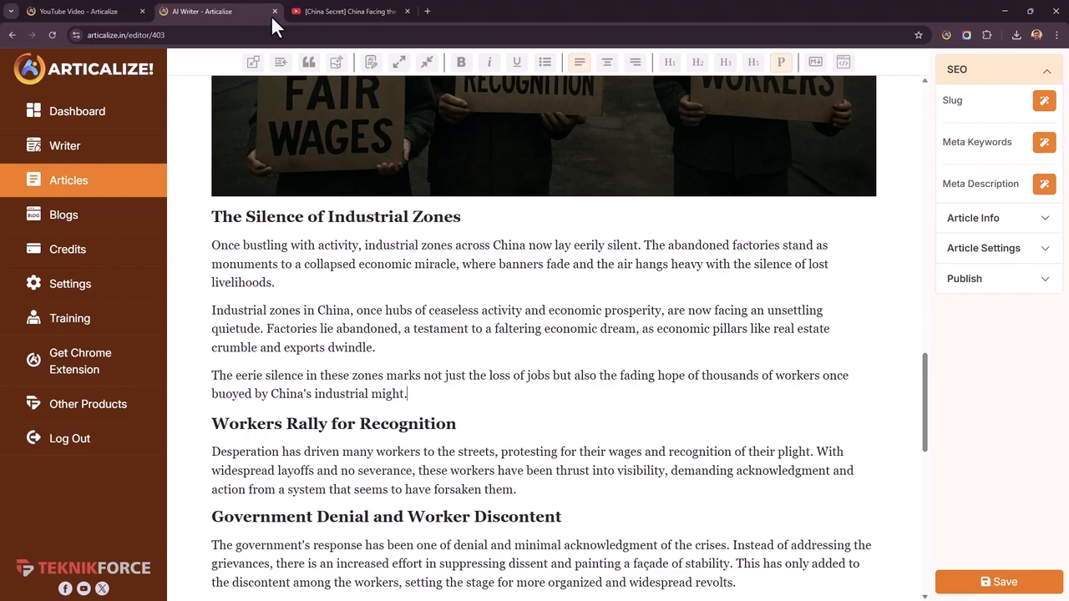
Add an empty line below the "eerie silence" paragraph and search Unsplash stock images for "china industry" to place there
key("Return")
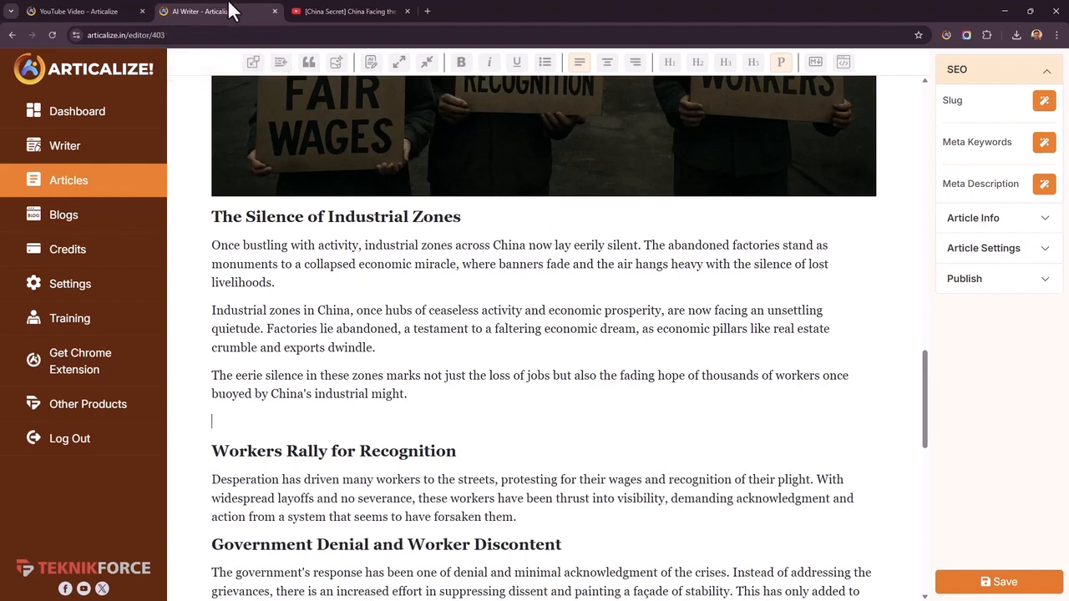
left_click(338, 63)
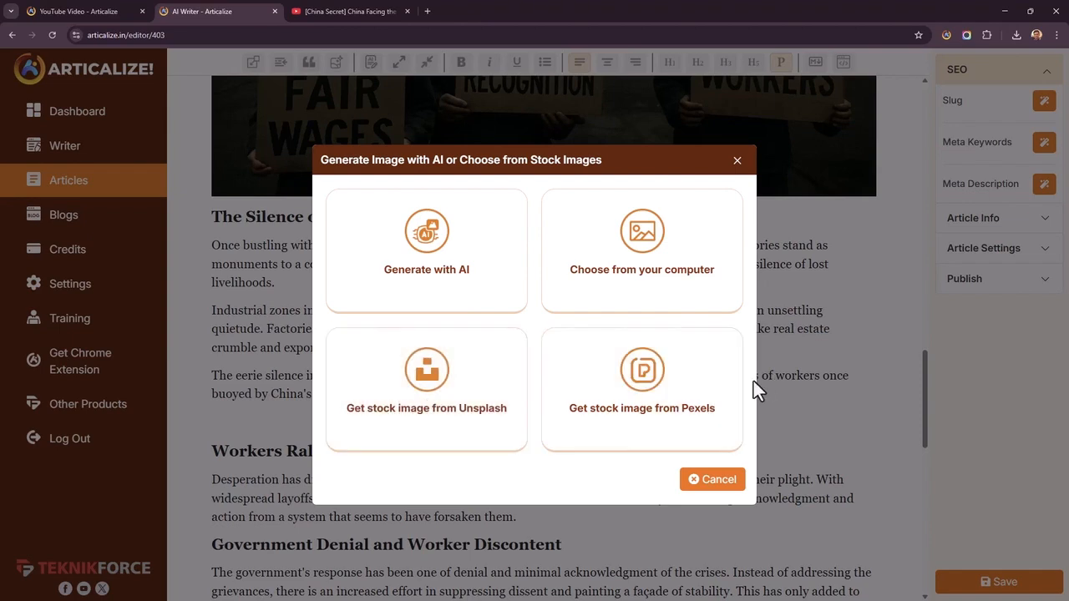
left_click(489, 408)
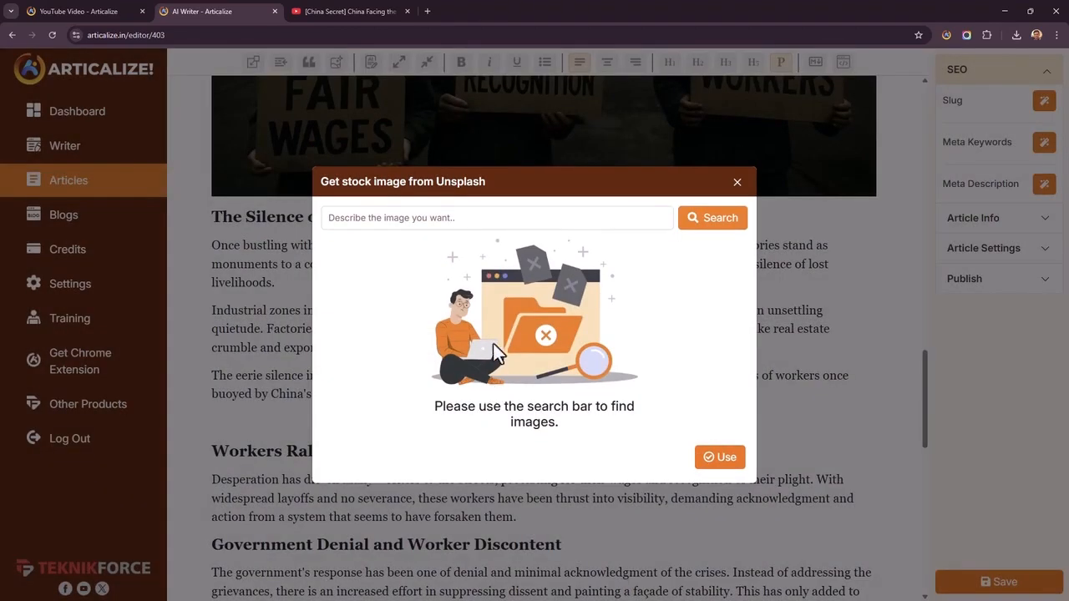
left_click(502, 216)
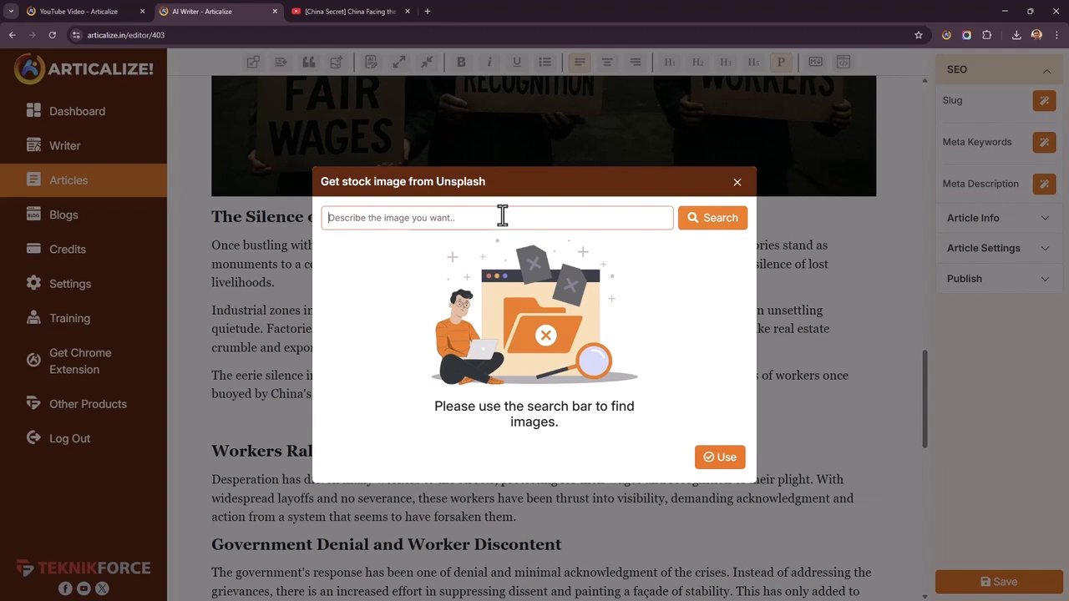
type("c")
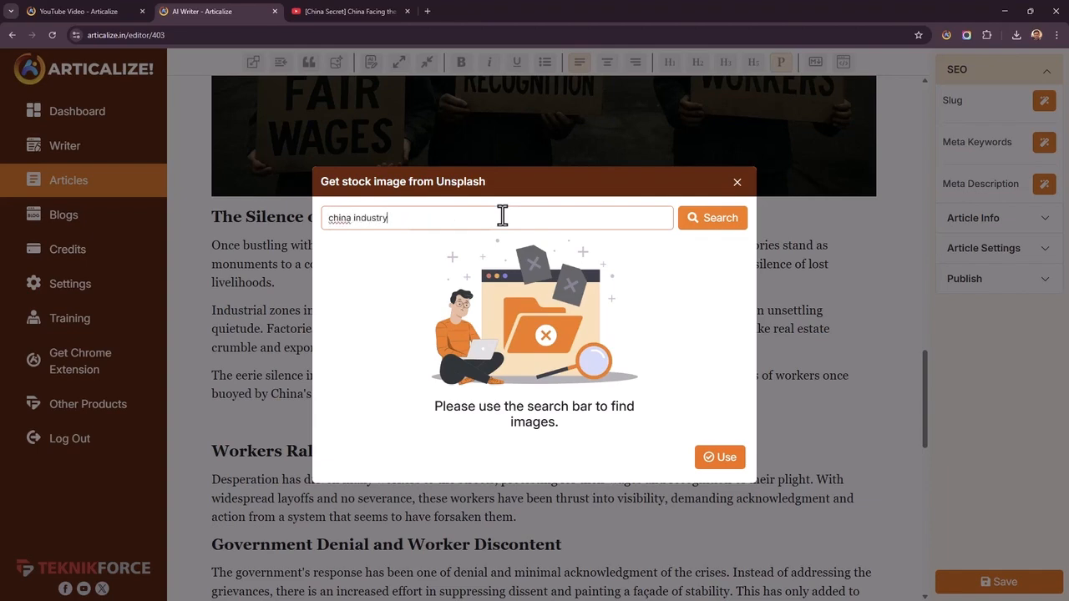
type("hina industry")
left_click(681, 218)
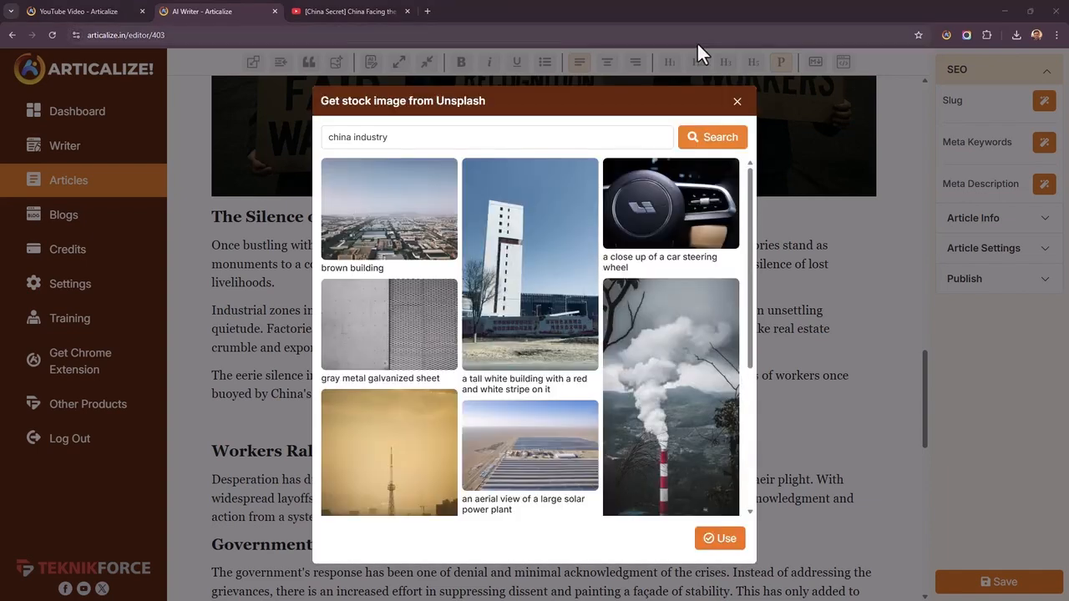
Insert the Unsplash image captioned "a smokestack emits from the top of a building" into the article
scroll(513, 342, "down", 3)
left_click(676, 262)
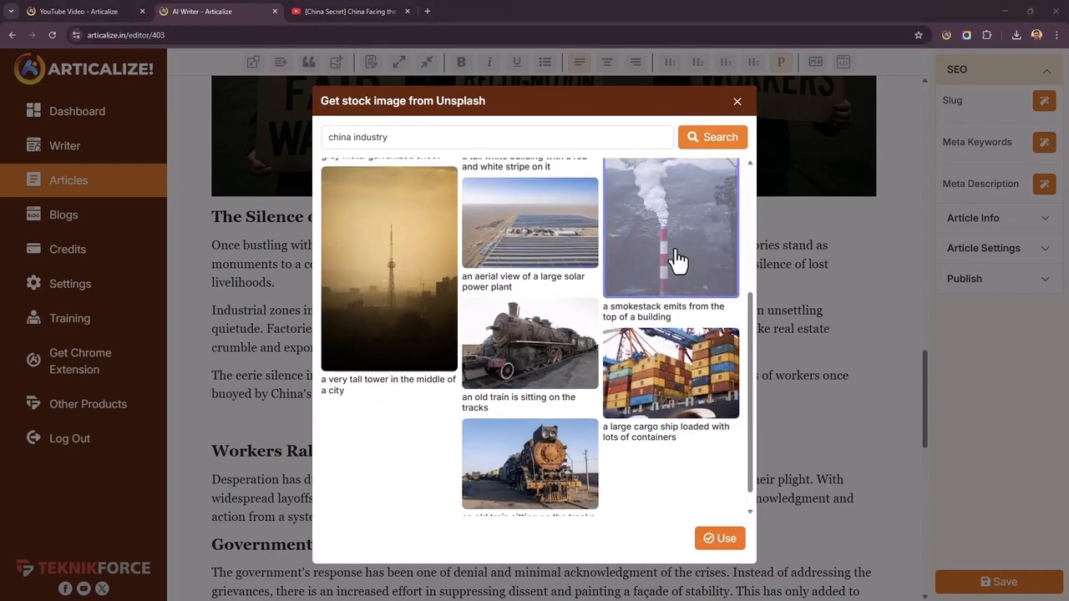
left_click(723, 538)
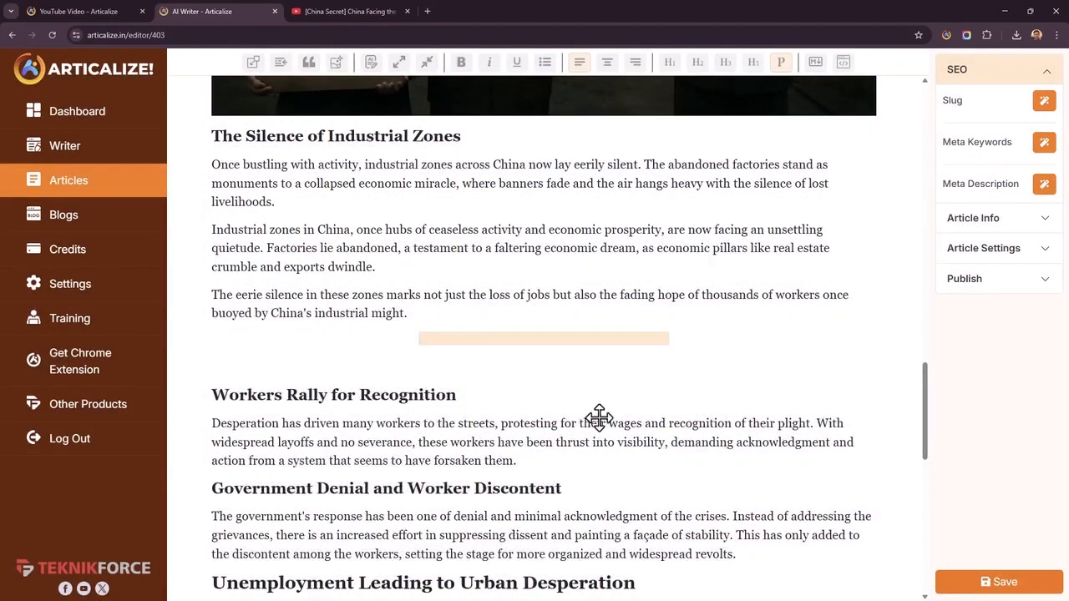
Add an empty line below the paragraph under "Workers Rally for Recognition" and place the cursor there
scroll(590, 372, "down", 5)
left_click(619, 440)
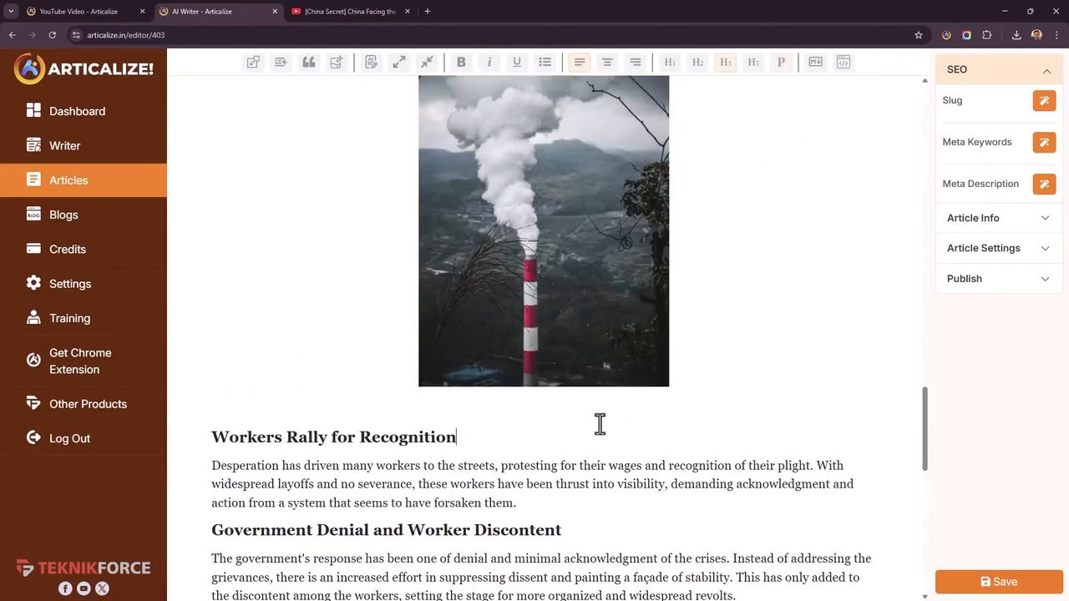
scroll(593, 421, "up", 7)
scroll(593, 420, "down", 1)
scroll(576, 422, "down", 5)
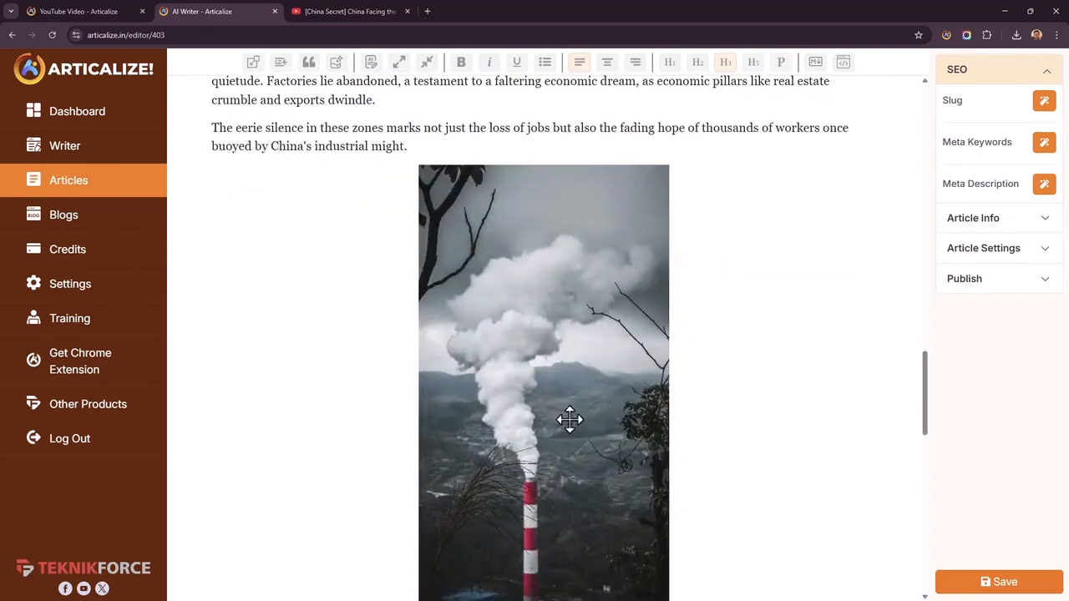
scroll(687, 287, "up", 2)
scroll(652, 334, "down", 8)
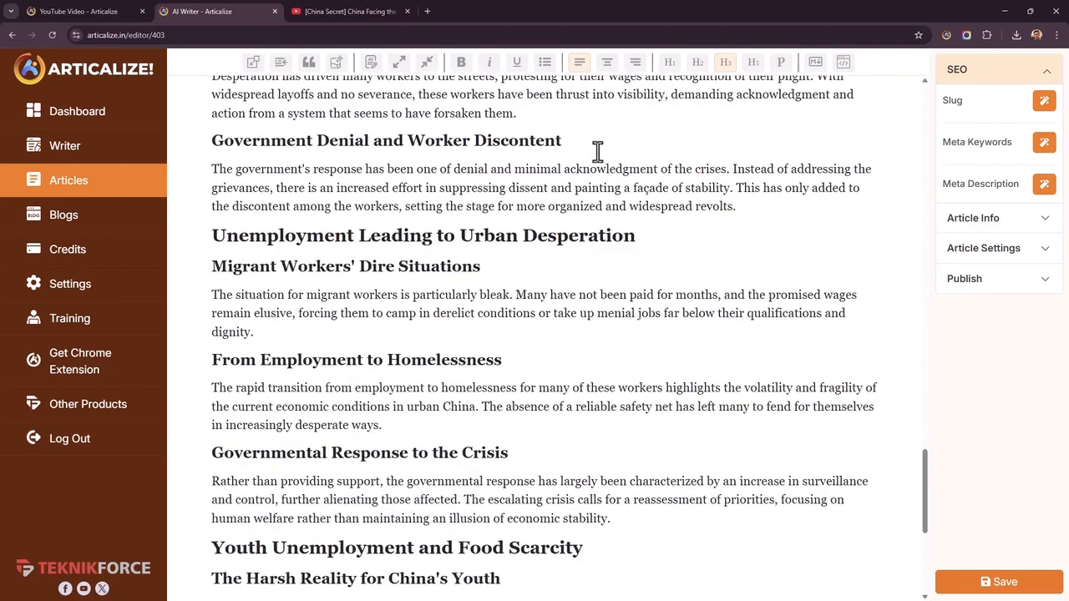
scroll(585, 209, "up", 2)
key("Return")
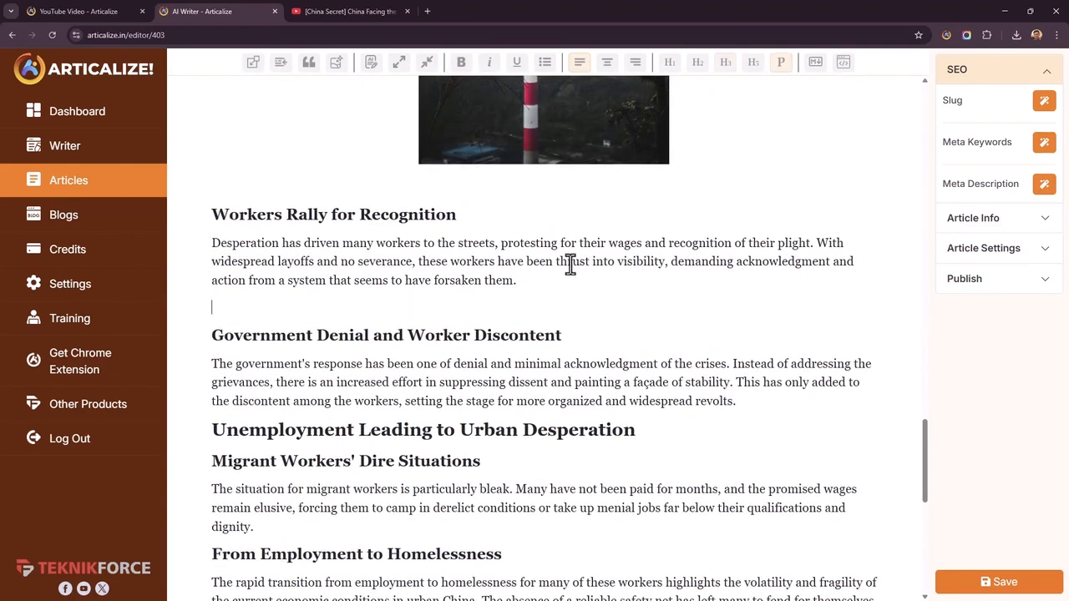
Set up an AI quote for "give me a quote on the industrialization of china" with the personality type "by a usa politician"
left_click(308, 62)
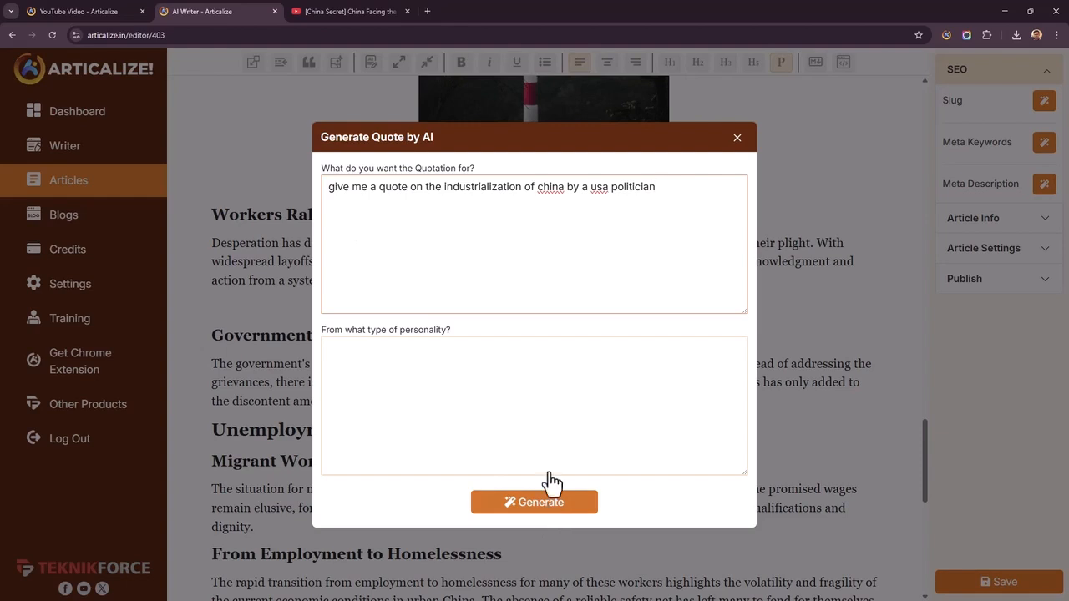
left_click_drag(568, 186, 772, 167)
key("ctrl+c")
key("BackSpace")
left_click(585, 354)
key("ctrl+v")
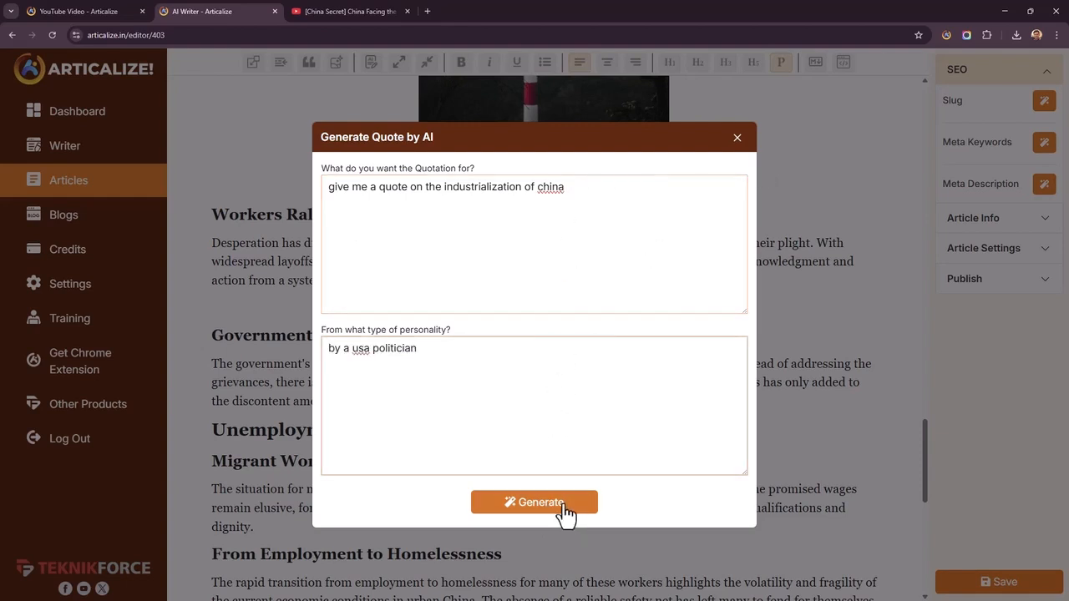
Generate the quote, insert it in the article and remove the empty line below its attribution
left_click(567, 510)
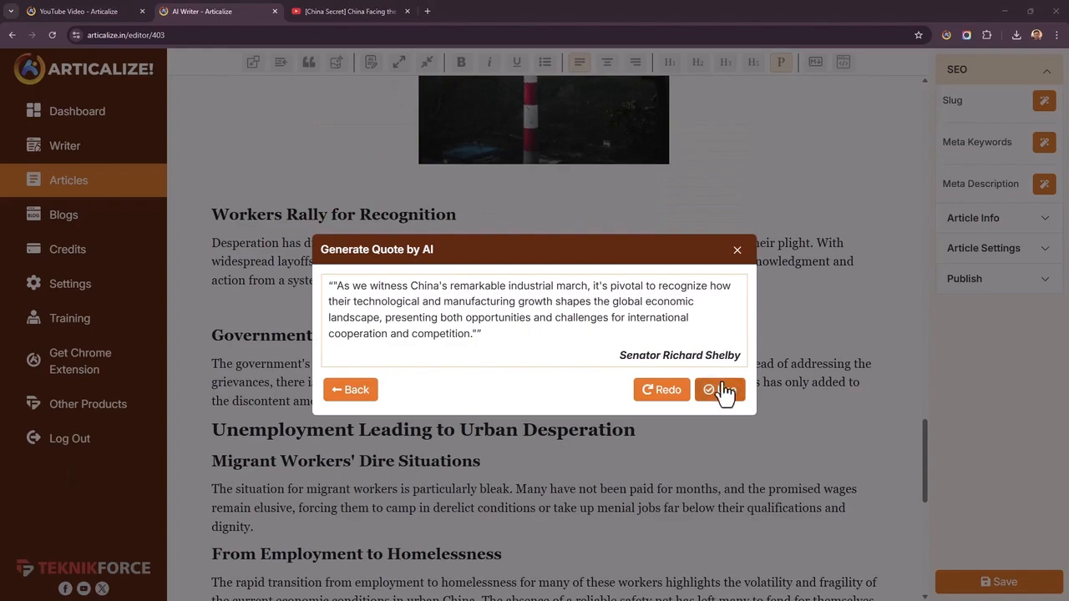
left_click(722, 391)
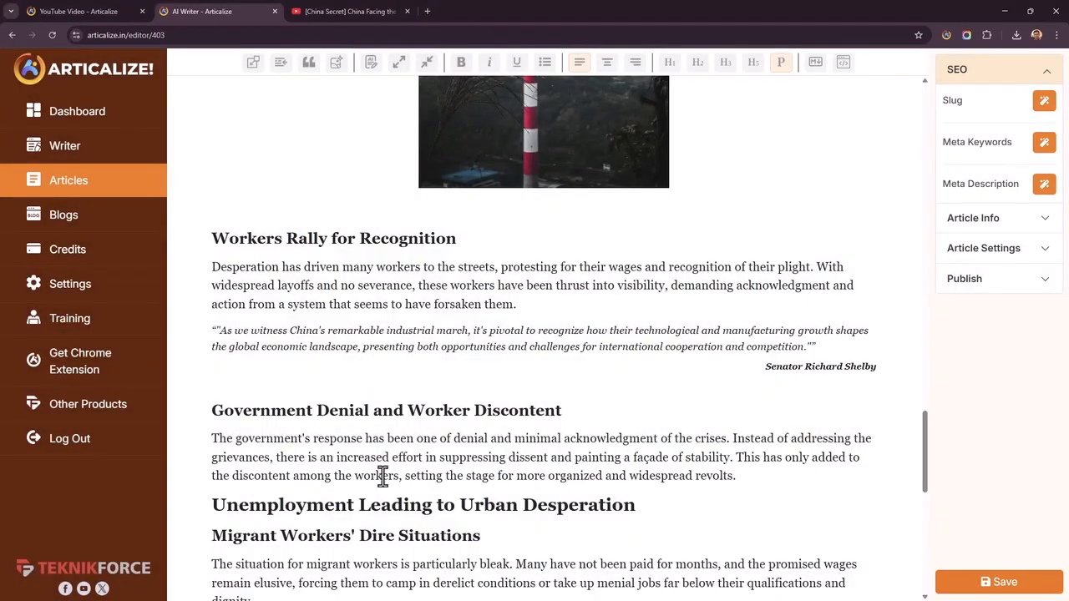
key("BackSpace")
Generate the article's SEO slug, meta keywords and meta description with AI
scroll(477, 442, "down", 7)
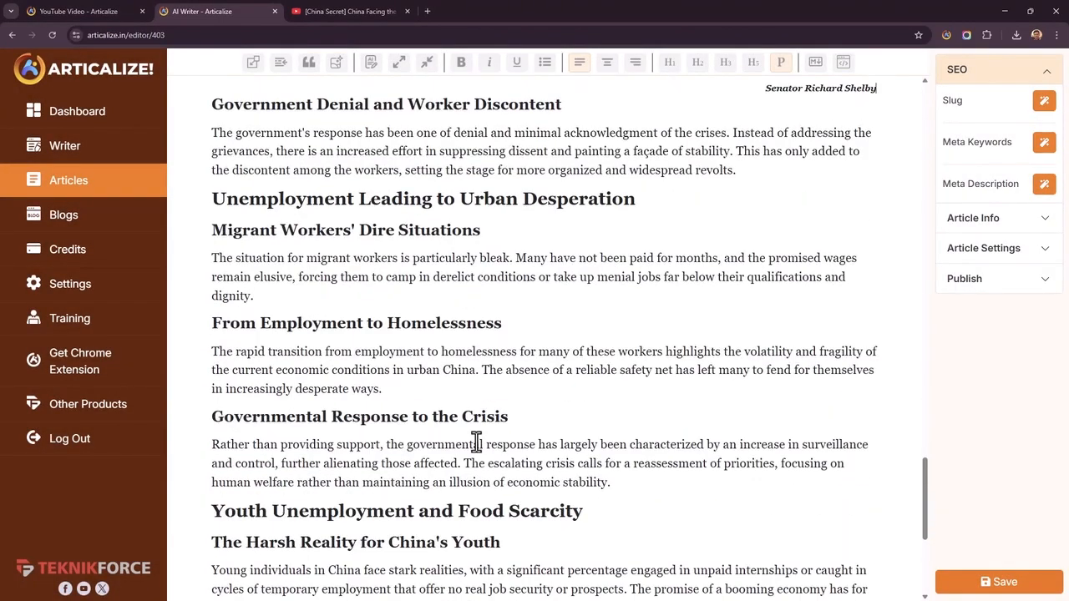
scroll(485, 425, "up", 11)
scroll(503, 403, "up", 15)
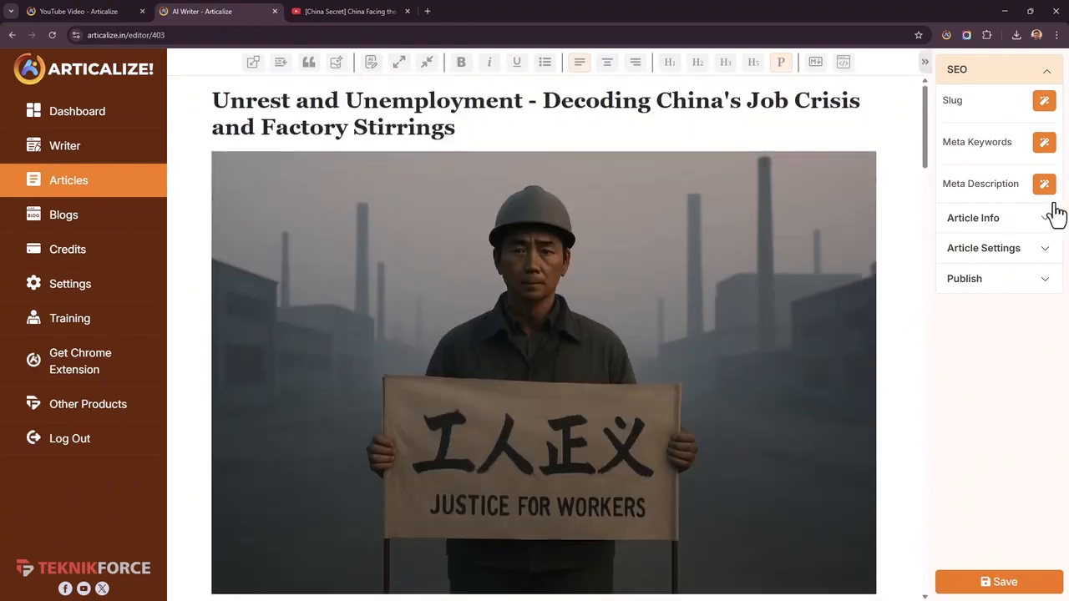
left_click(1045, 103)
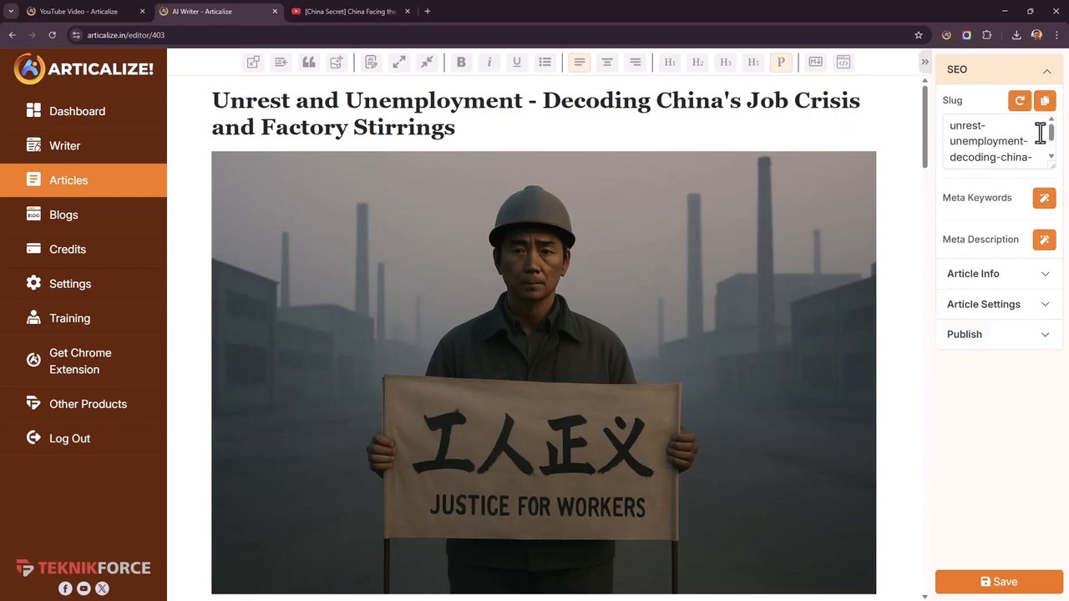
left_click(1044, 200)
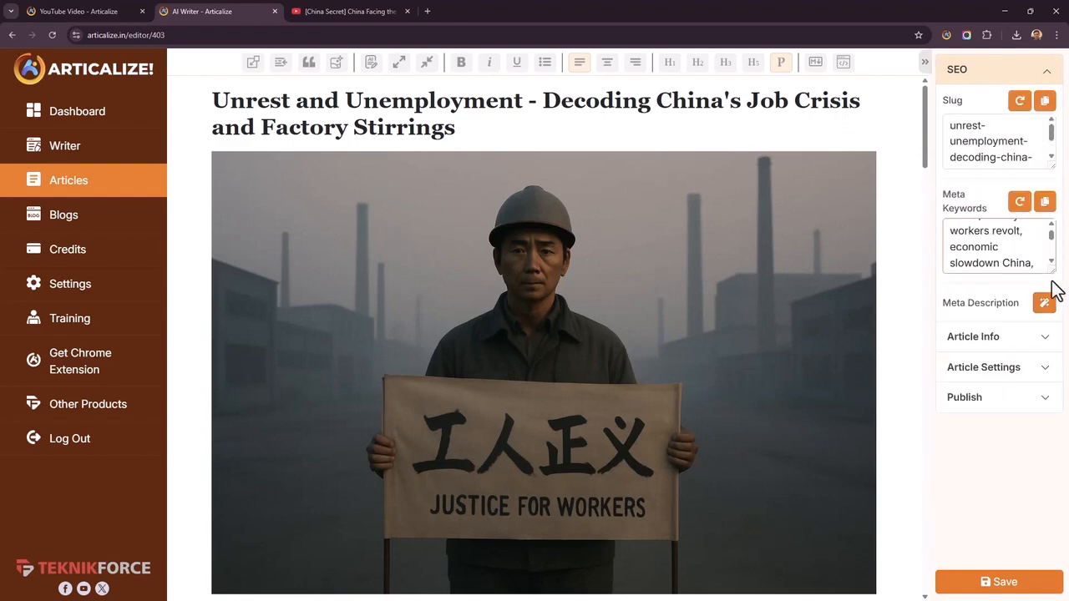
left_click(1045, 304)
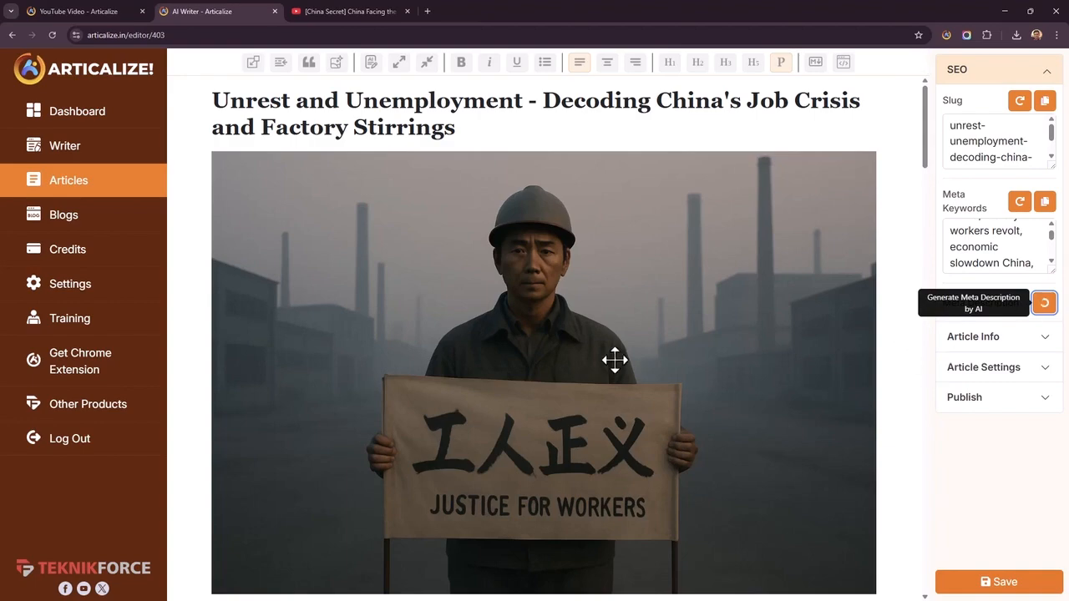
scroll(615, 360, "down", 5)
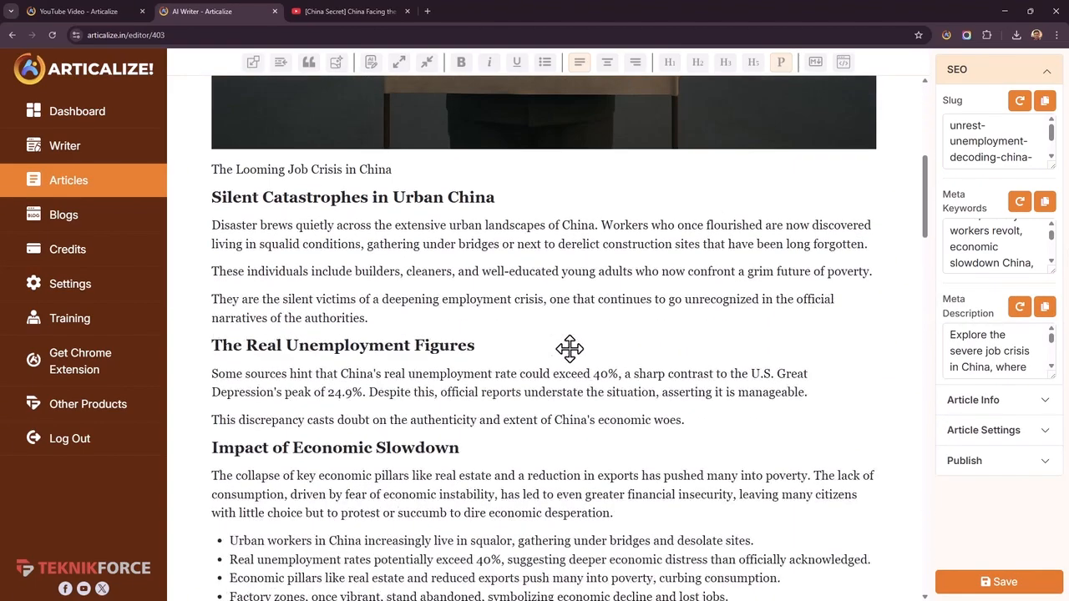
scroll(570, 348, "down", 6)
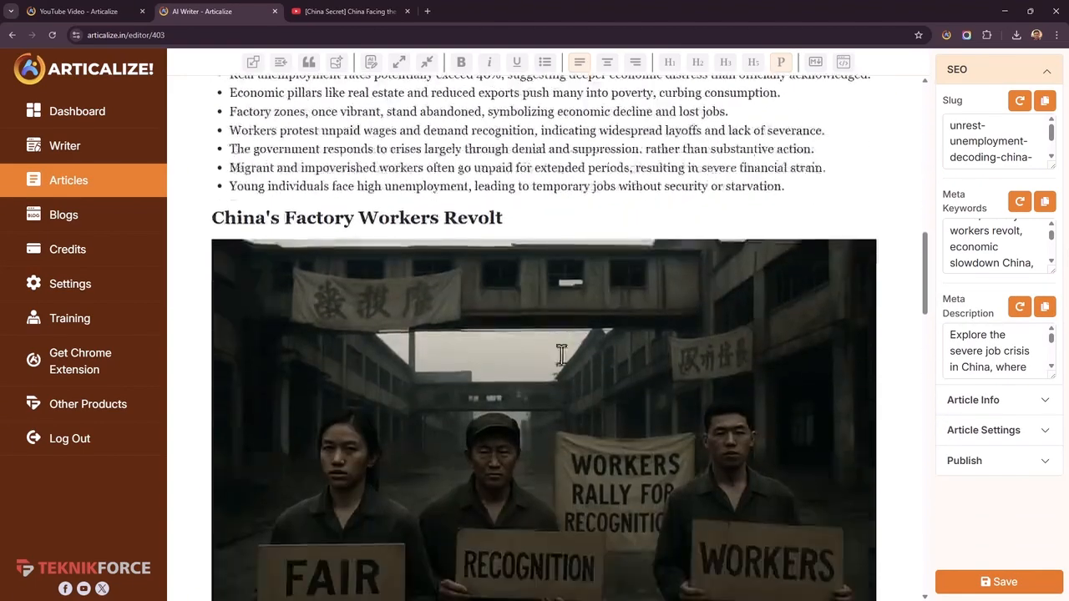
scroll(561, 354, "down", 5)
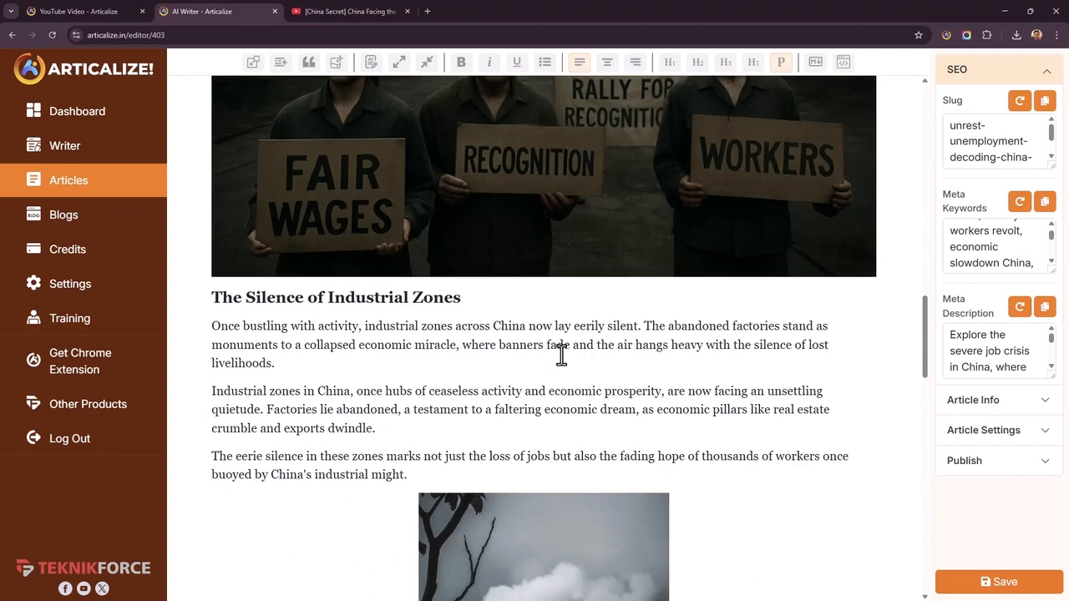
scroll(562, 354, "down", 1)
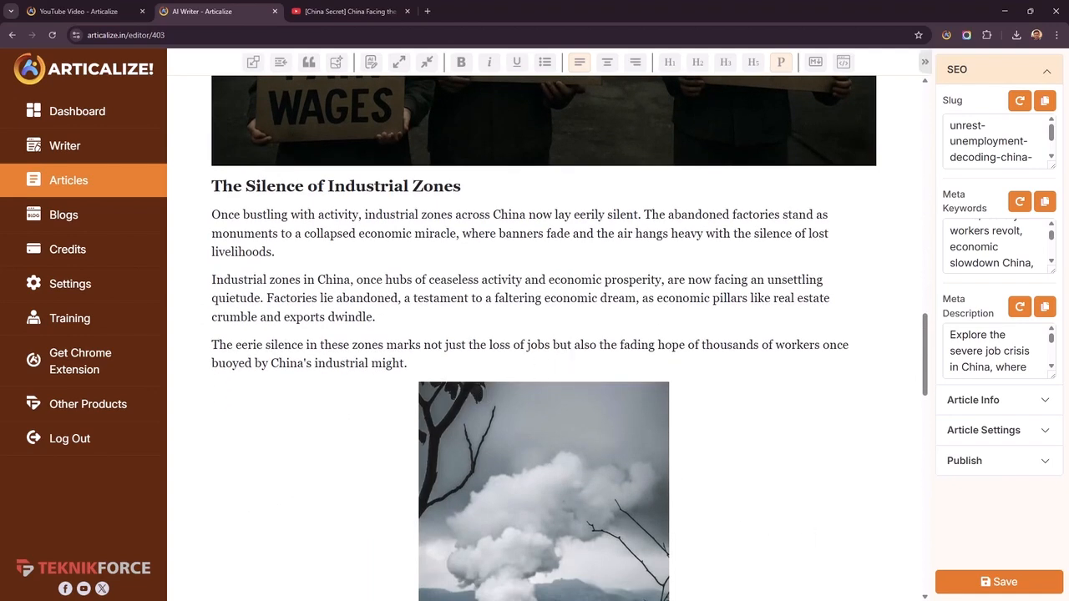